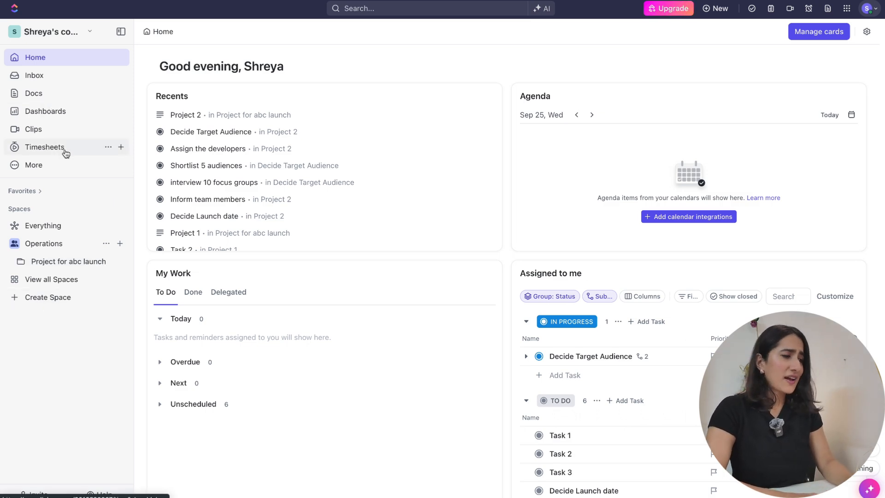
Step: Open the Project for abc launch folder in the Operations space and look through Project 2's task list
click(54, 251)
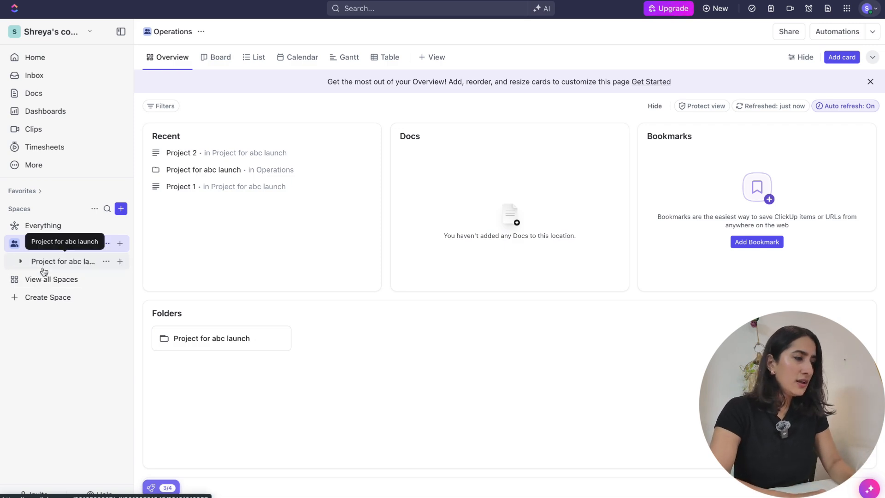
click(51, 262)
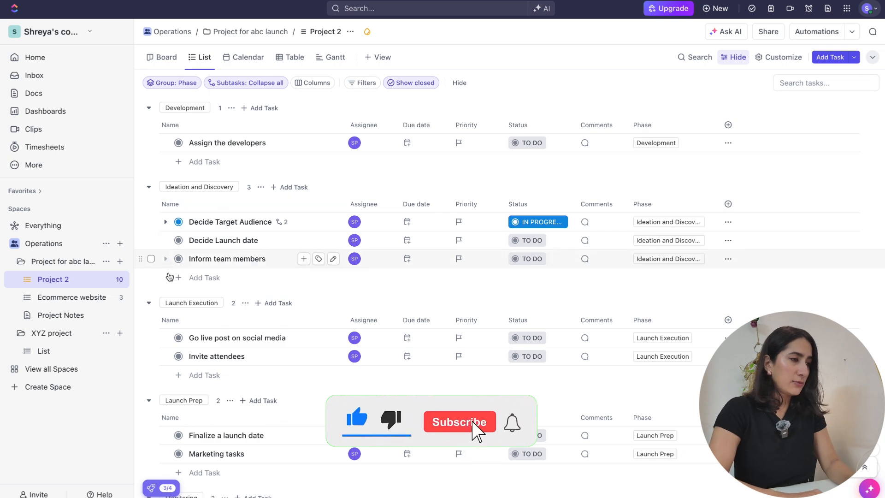
scroll(194, 288, down, 1)
scroll(194, 288, down, 4)
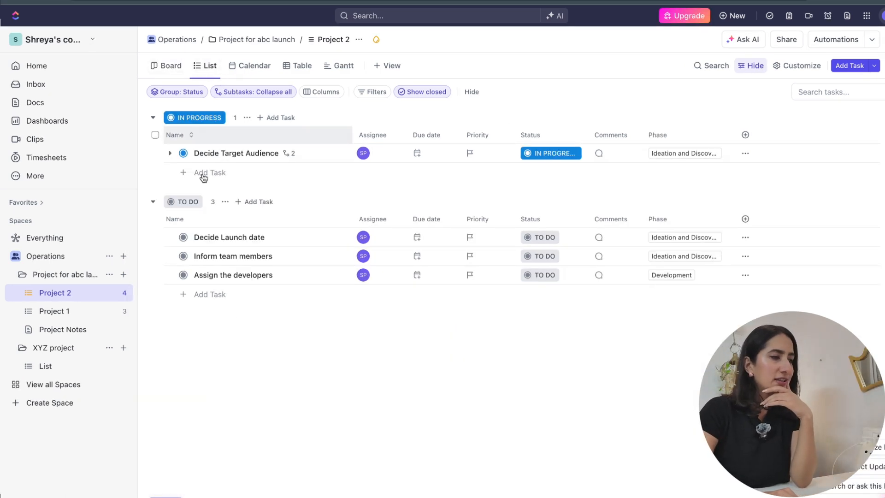
Step: View Project 2's tasks as a board, and return to the list view
click(157, 68)
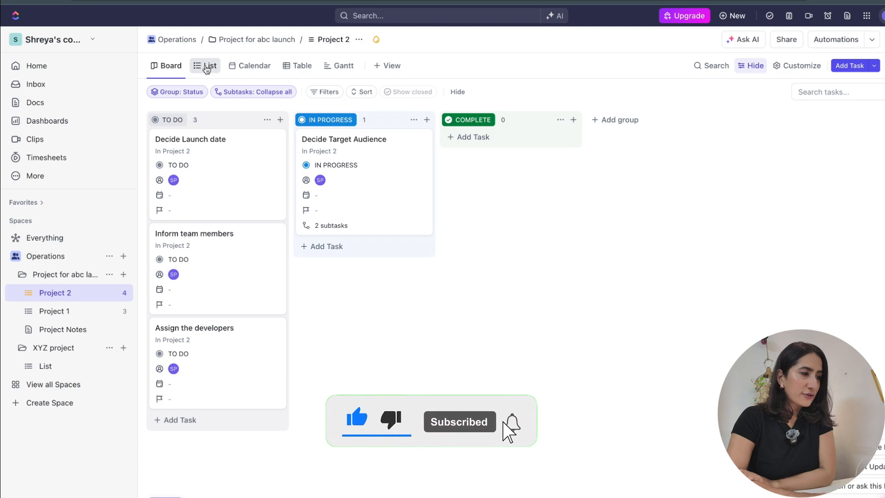
click(207, 68)
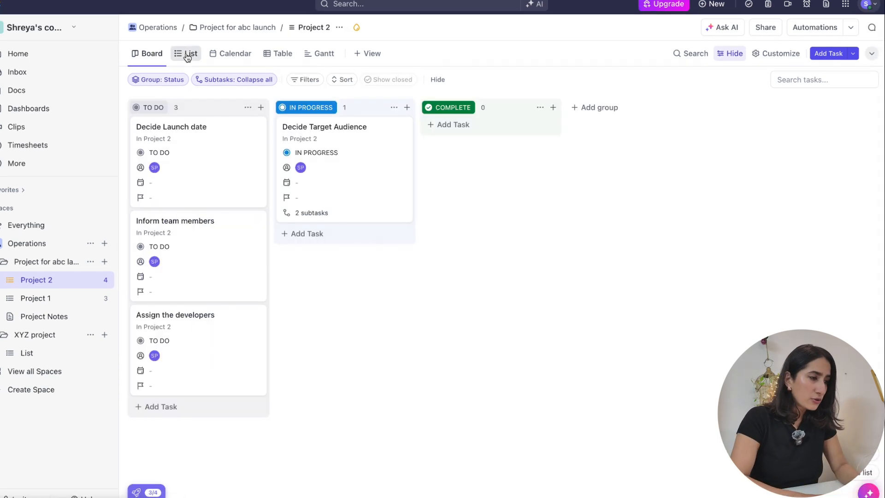
click(187, 55)
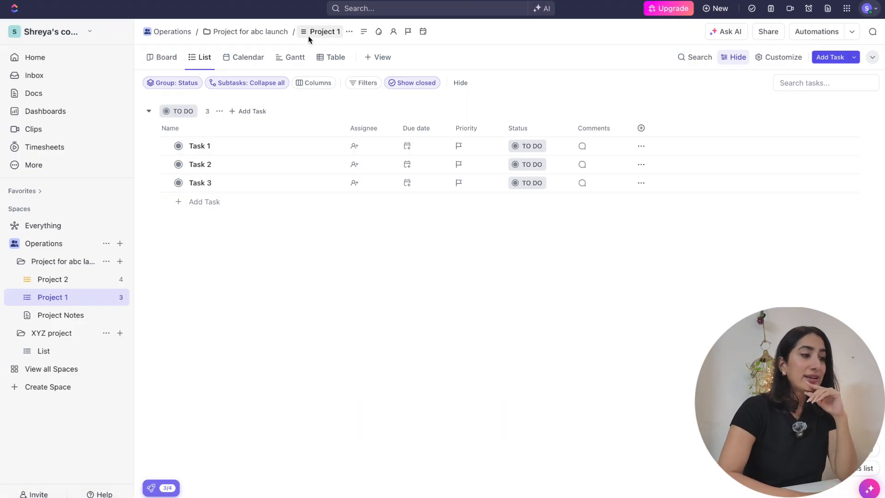
Step: Rename the Project 1 list as Ecommerce website
click(324, 32)
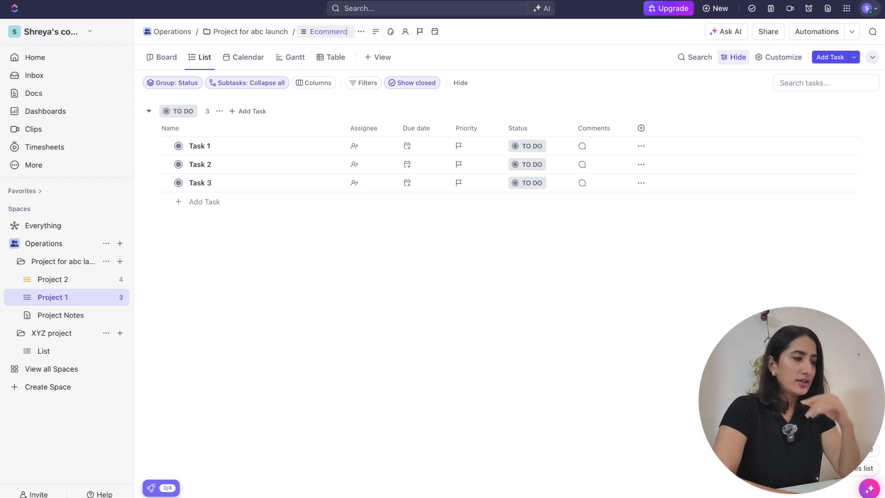
key(Return)
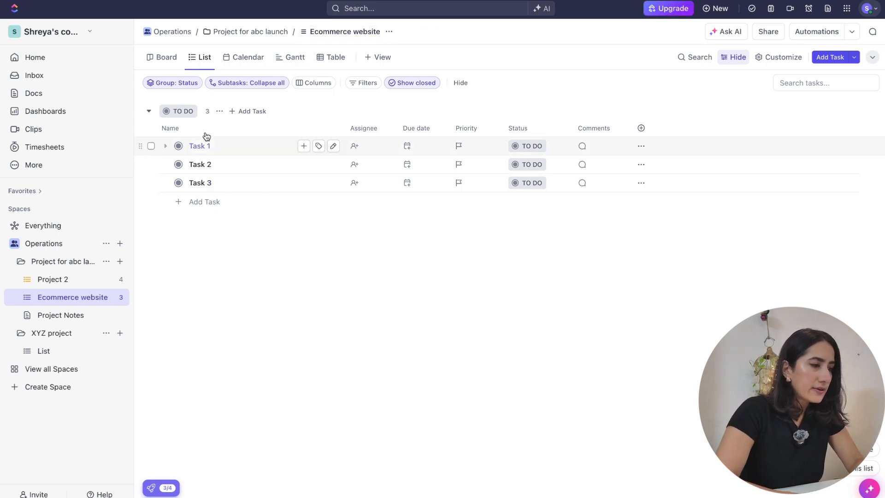
Step: Open Task 1 in the Ecommerce website list and examine its properties, custom fields, subtasks and checklists
click(233, 150)
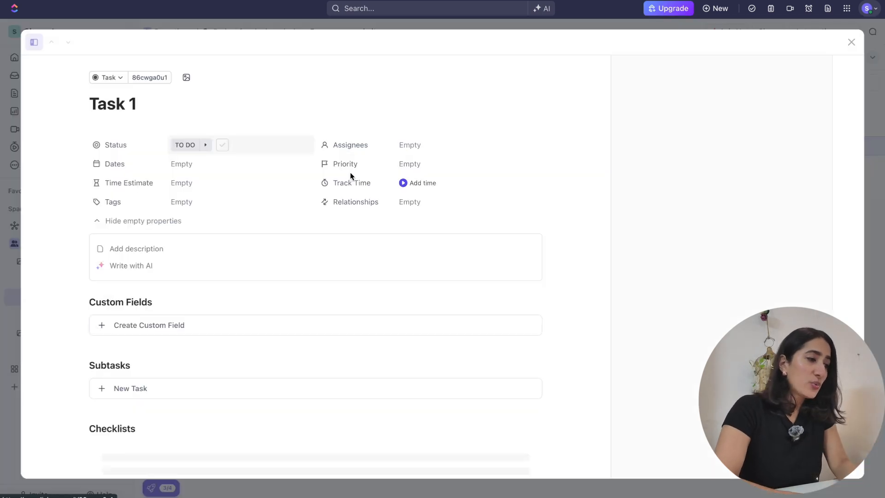
scroll(258, 313, down, 2)
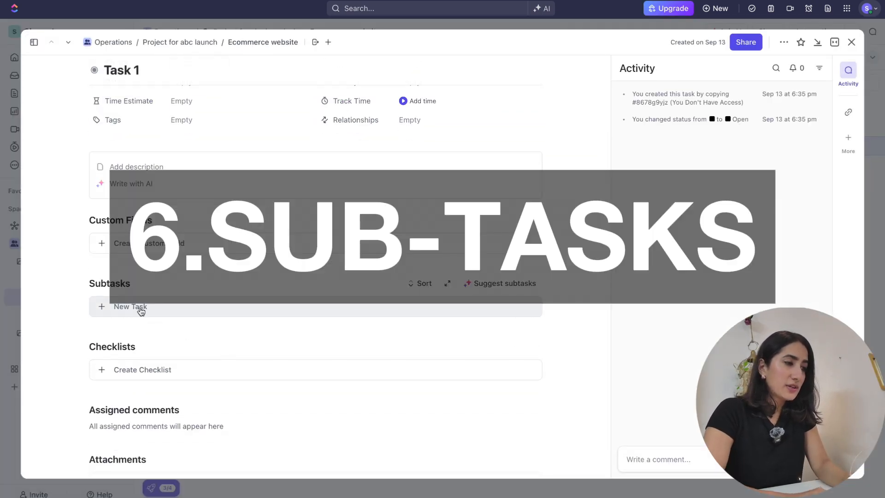
scroll(148, 194, up, 2)
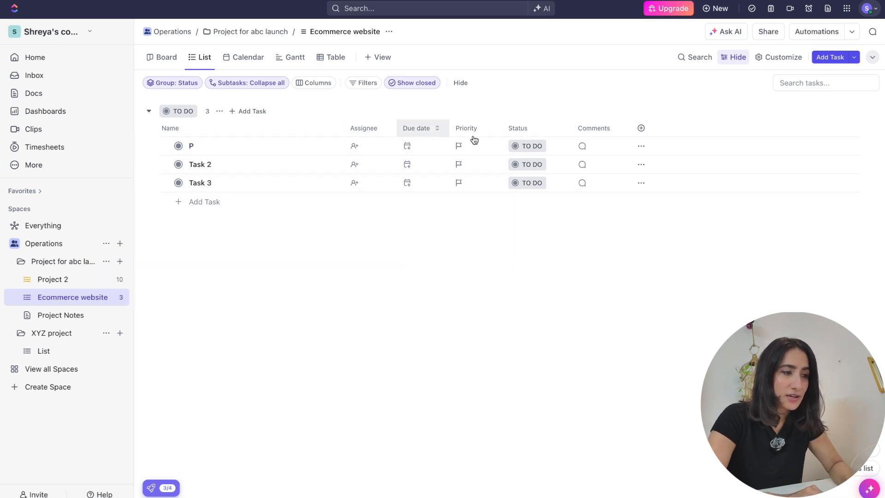
Step: Start a new custom field of type Labels for the Ecommerce website list and name it Phase
click(643, 127)
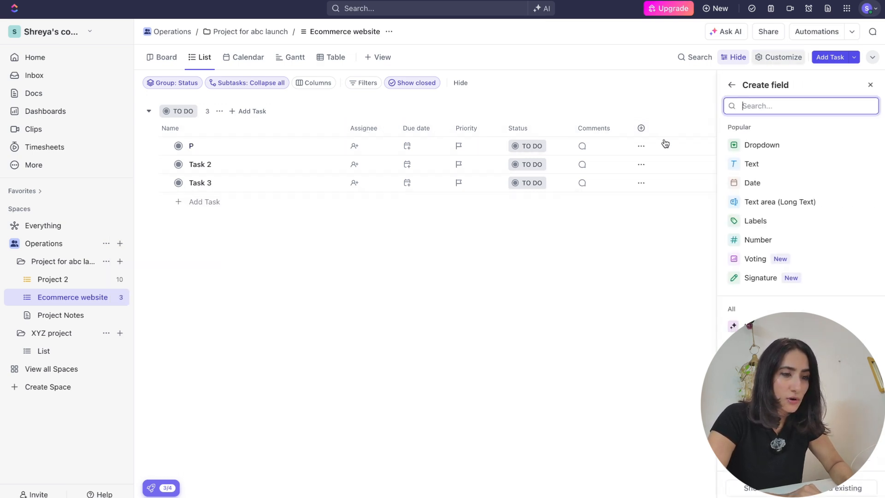
click(755, 223)
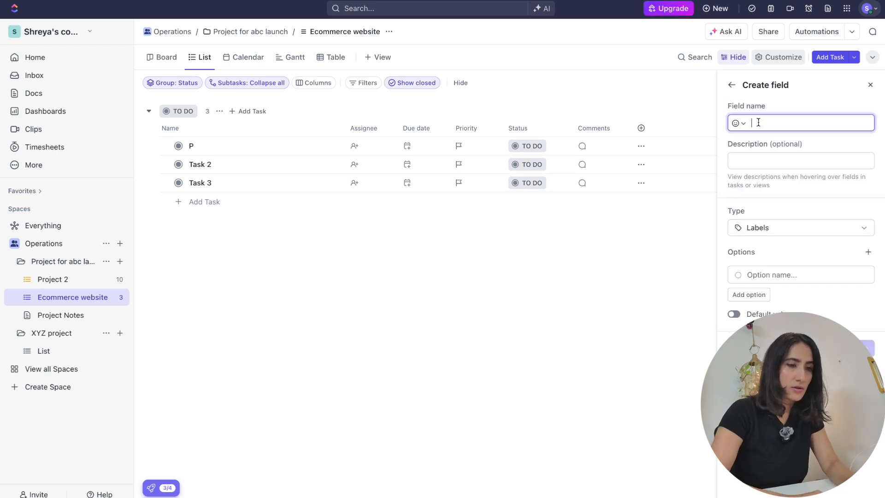
text(Phase)
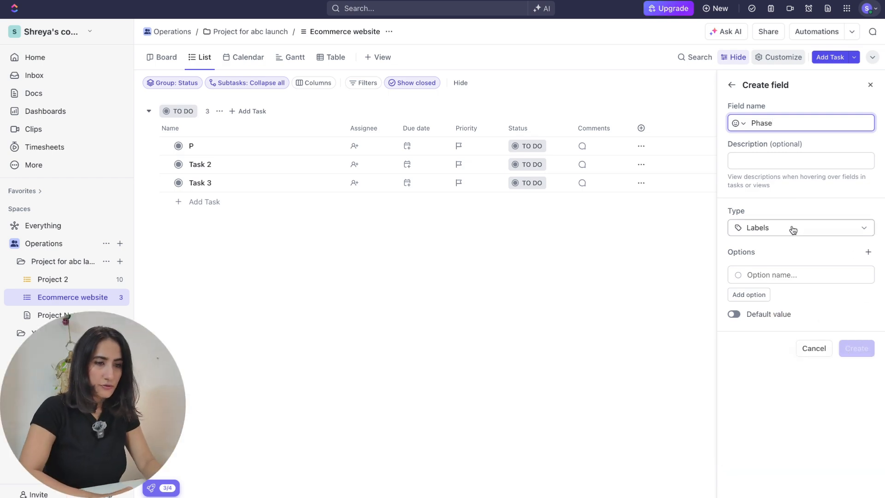
Step: Add the options Ideation, Dev, Launch prep and Launch execution to the Phase field, and create the field
click(784, 275)
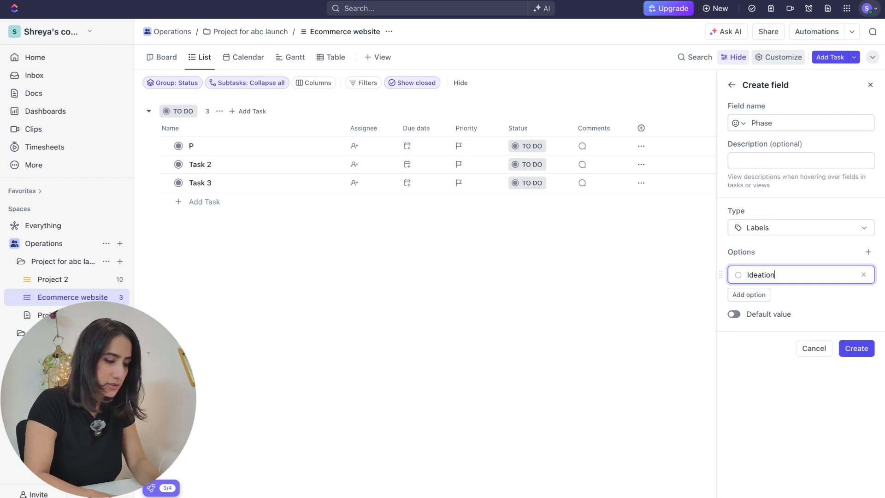
key(Return)
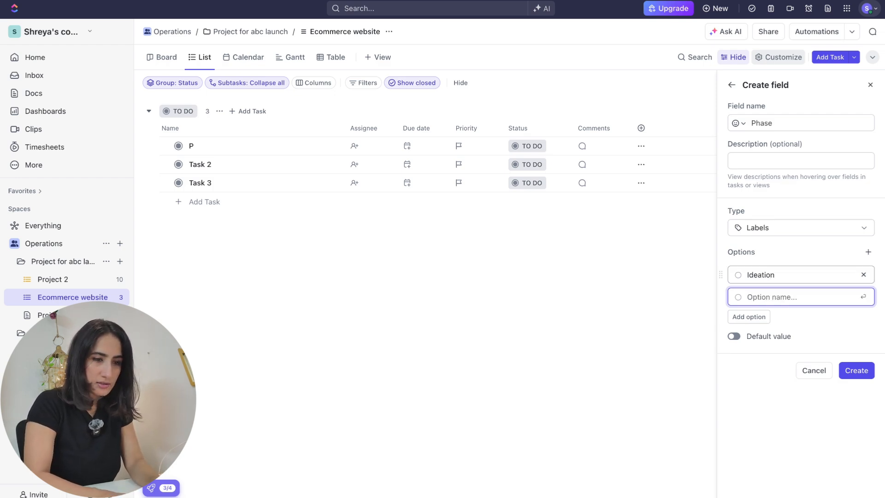
text(Dev)
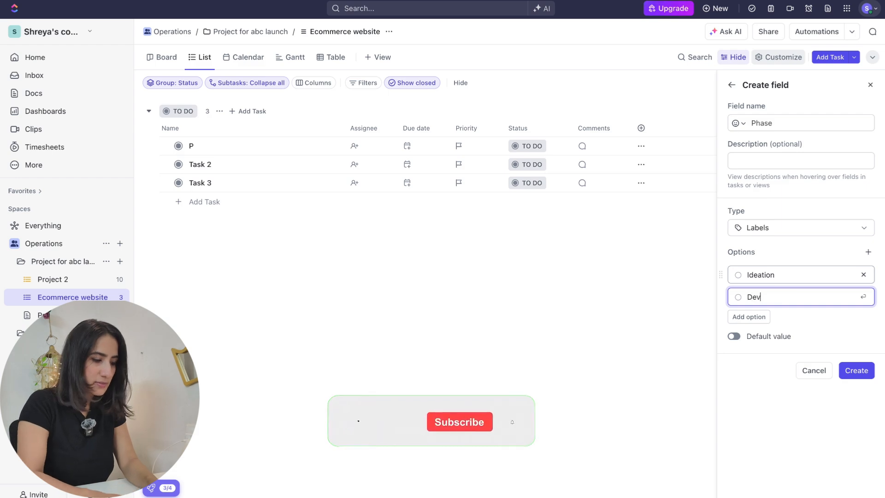
key(Return)
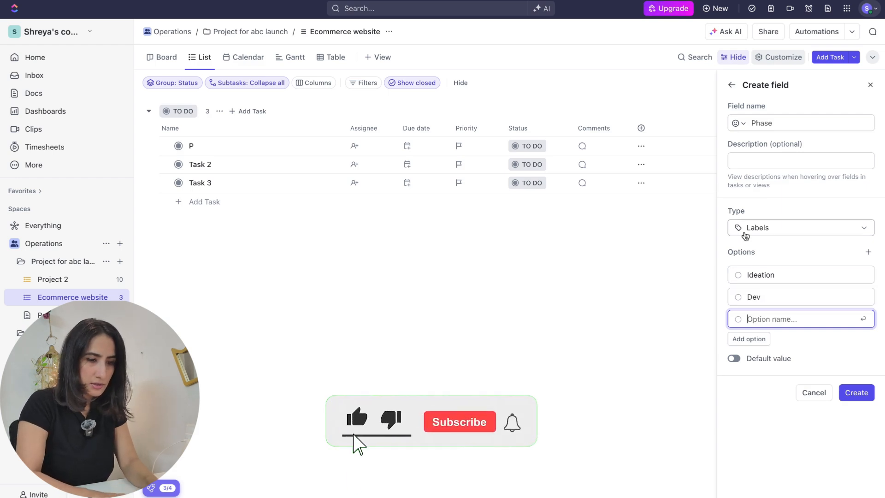
text(La)
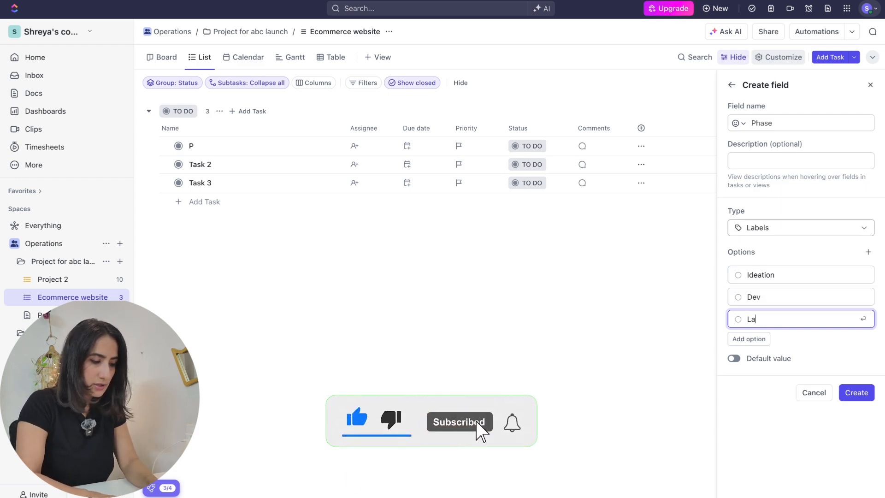
text(unch prep)
key(Return)
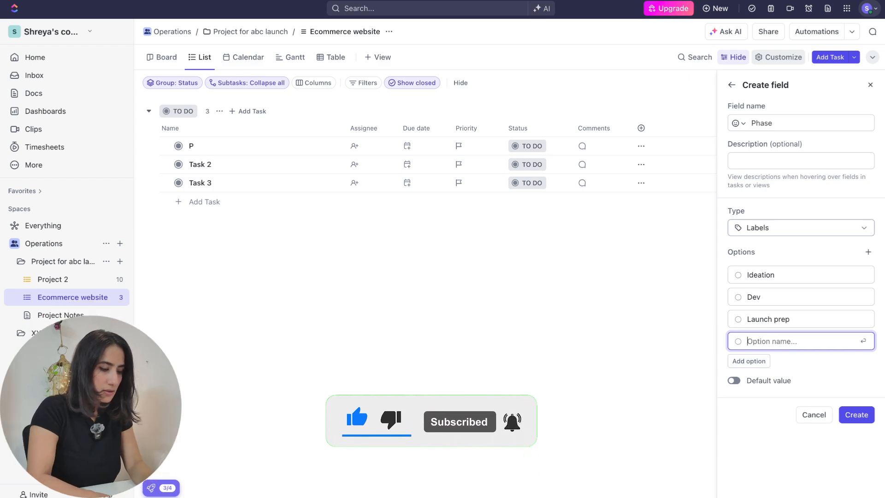
text(Launch ex)
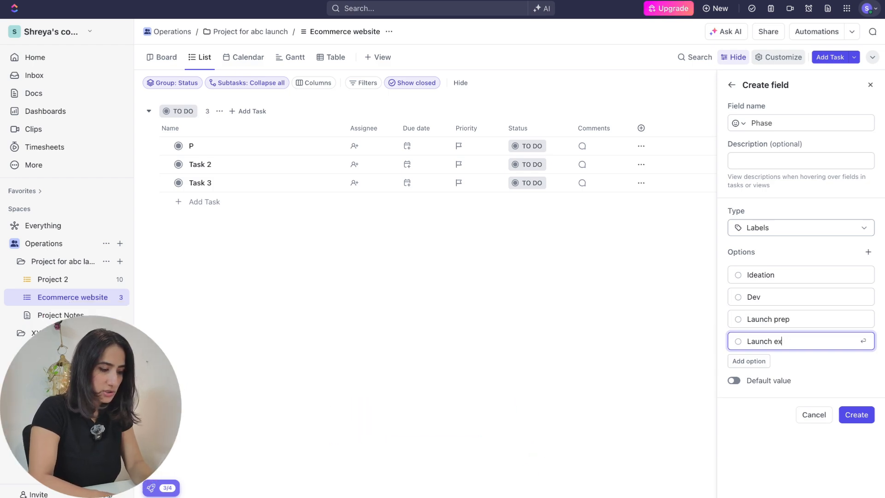
text(ecution)
key(Return)
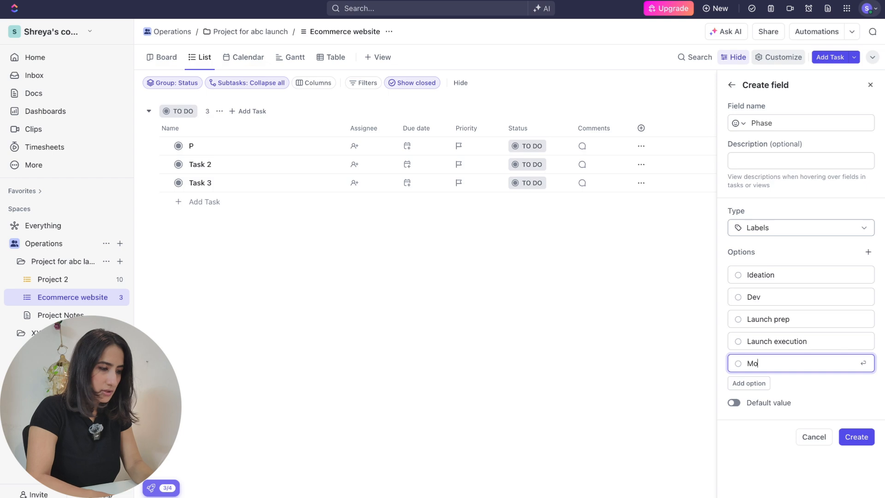
click(853, 441)
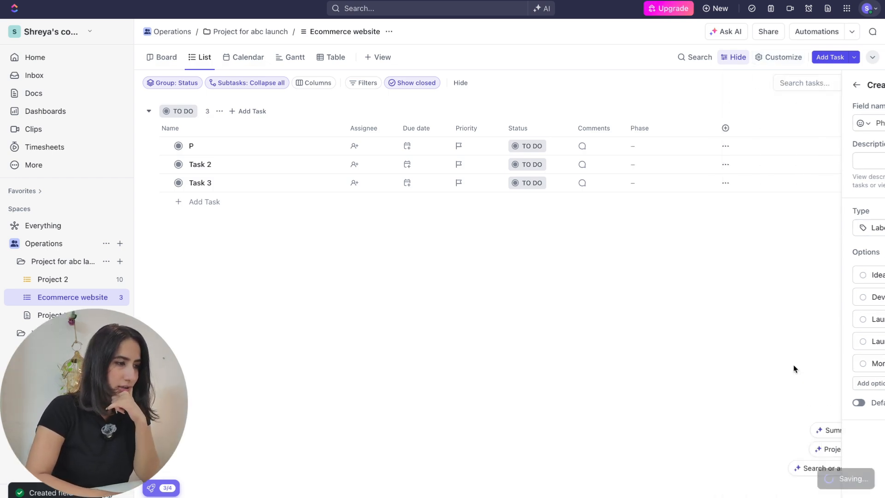
Step: Open the first task, P, to view its details with the Phase field, and close it
click(212, 149)
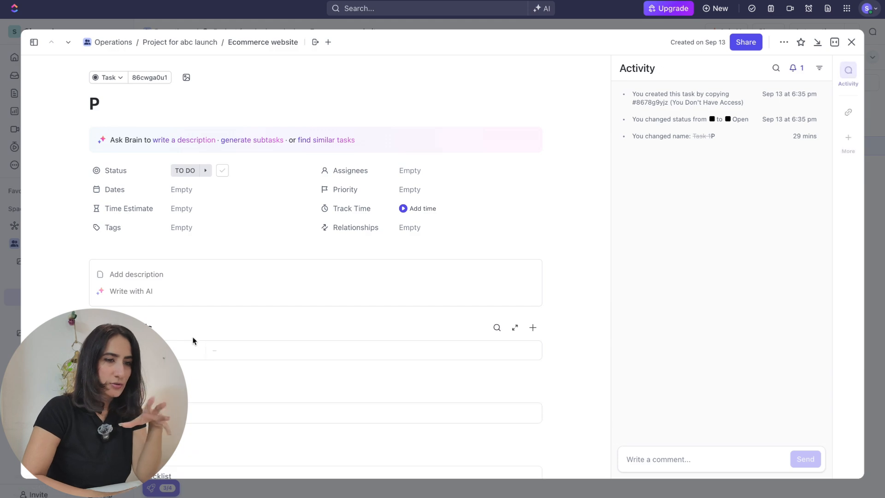
click(7, 278)
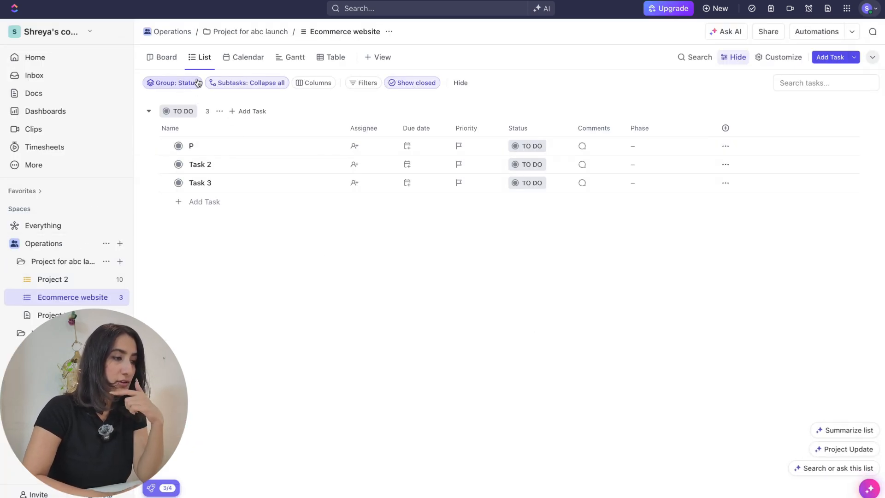
Step: Group the Ecommerce website task list by Phase
click(183, 84)
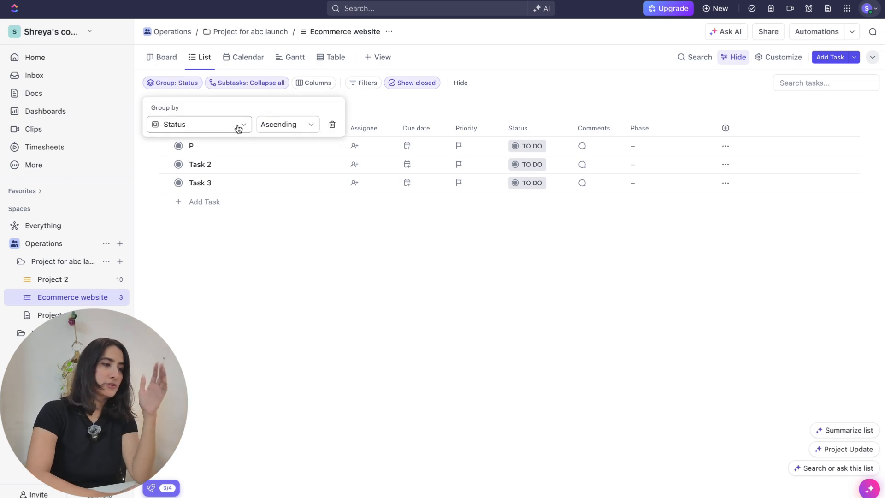
click(202, 125)
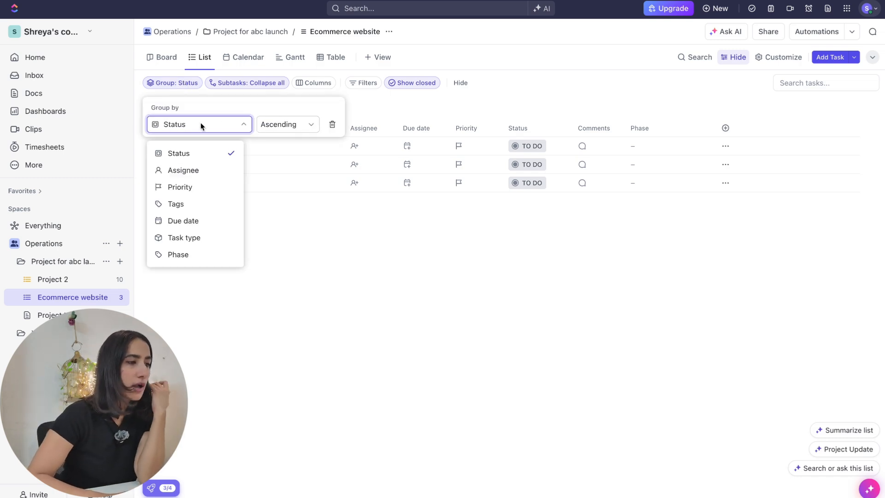
click(185, 257)
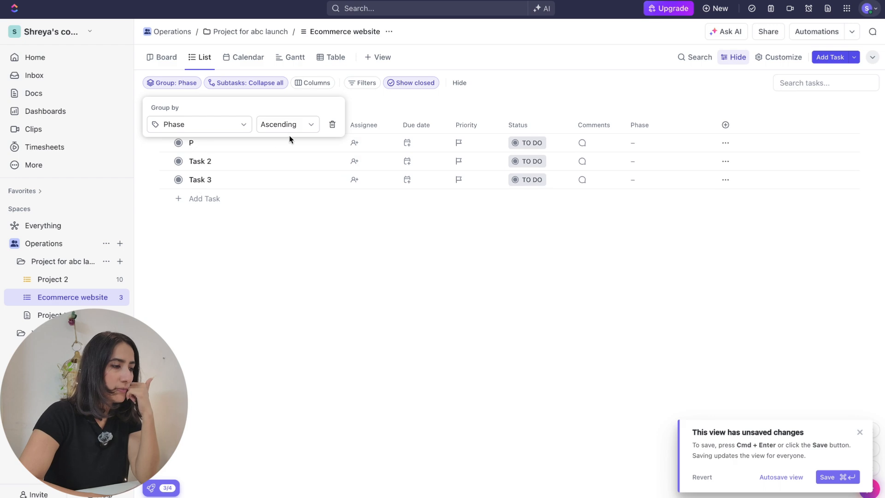
click(333, 319)
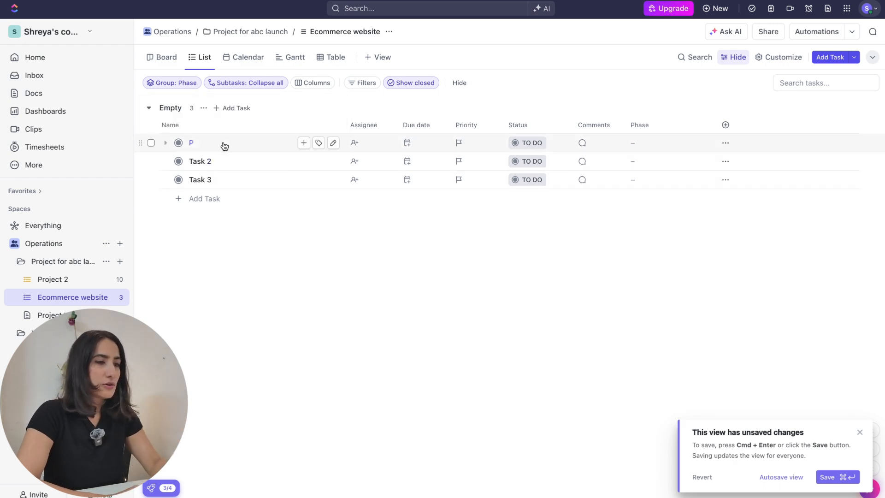
Step: Rename the first task, P, as "Prepare user flow diagram" and enter "prepare on miro" as its description
click(249, 143)
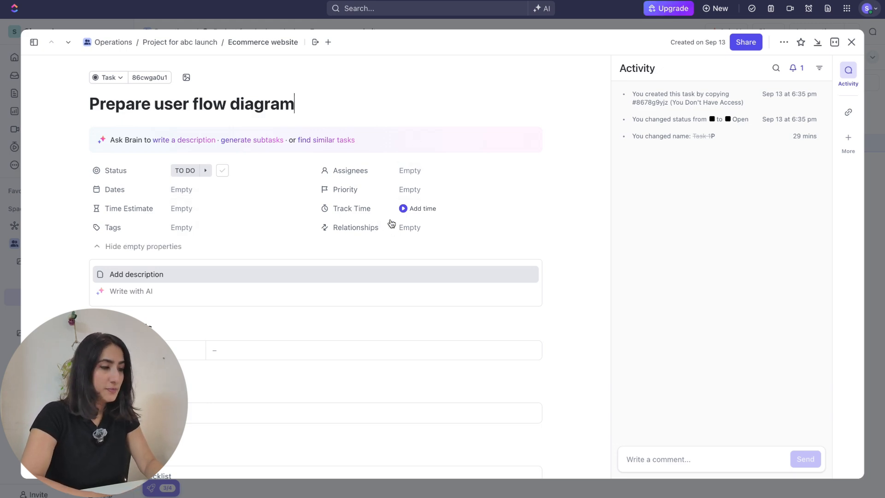
scroll(391, 223, down, 2)
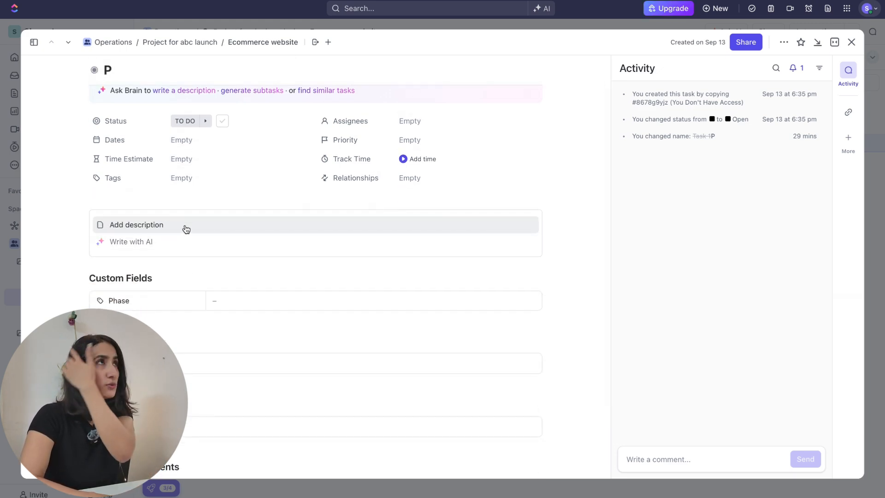
click(170, 231)
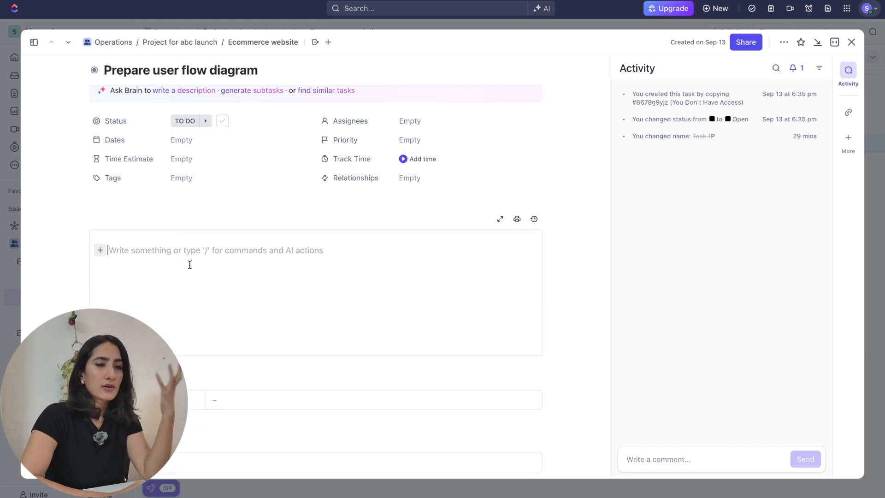
text(M)
key(BackSpace)
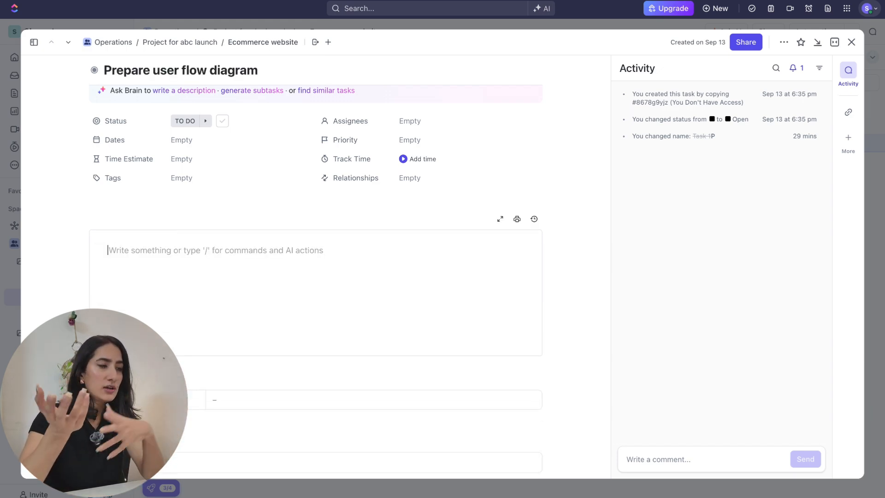
text(prepare on miro)
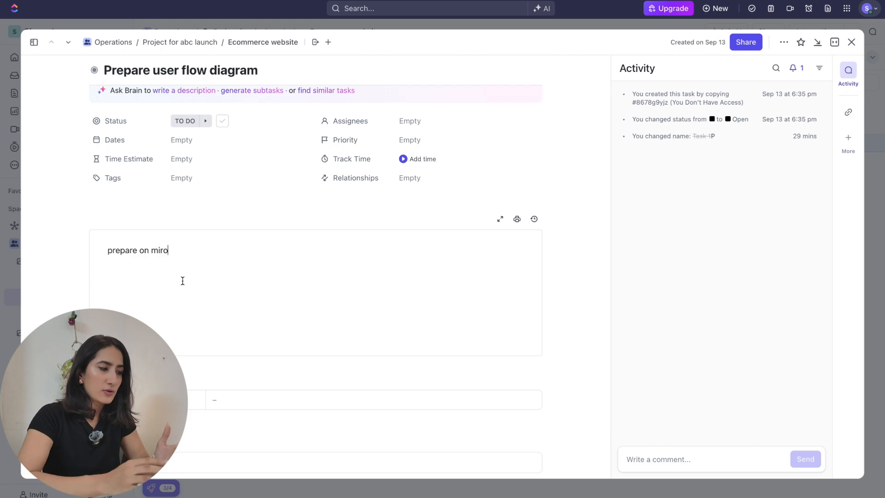
scroll(49, 310, down, 2)
scroll(146, 361, down, 2)
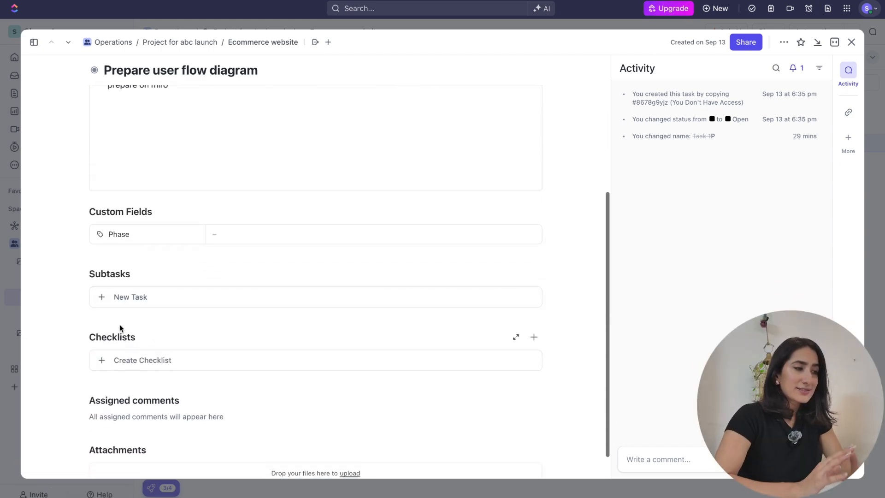
Step: Add the subtasks "Sign up" and "login" to the Prepare user flow diagram task
click(135, 274)
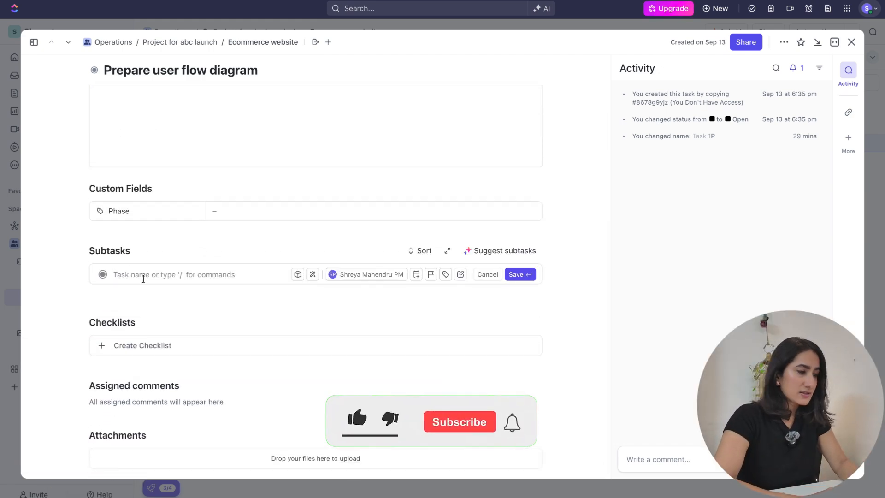
text(Sign )
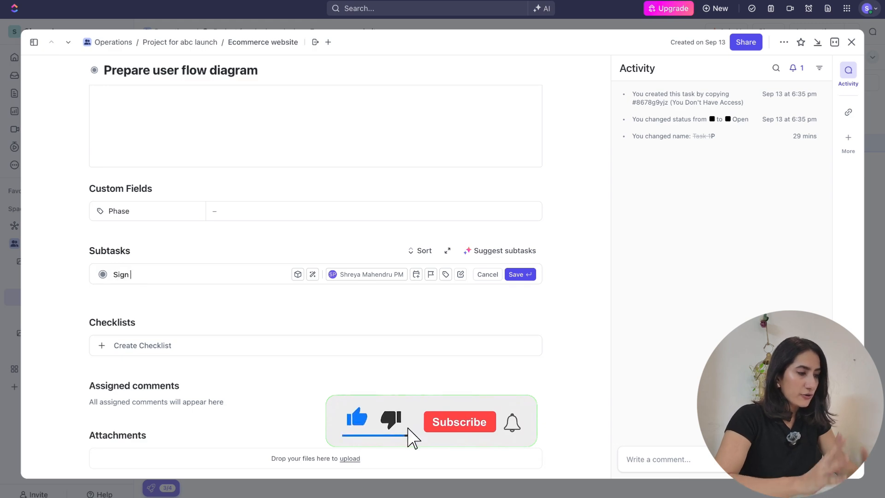
text(up)
key(Return)
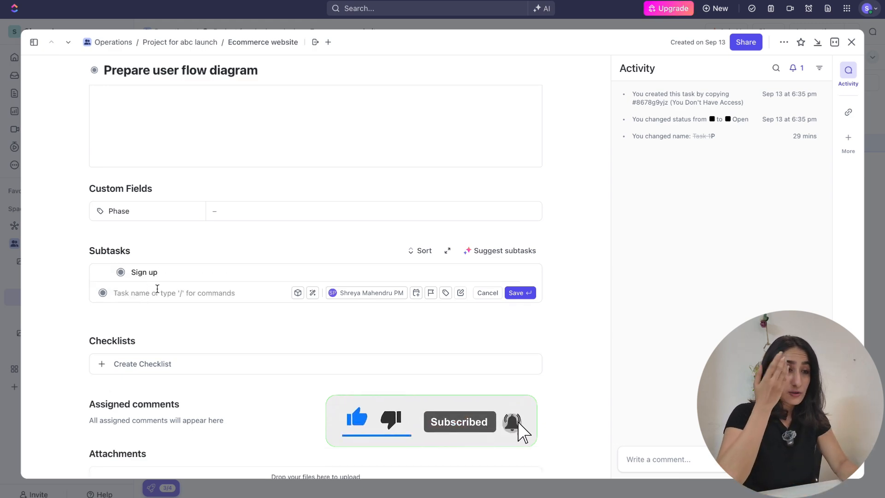
text(login)
key(Return)
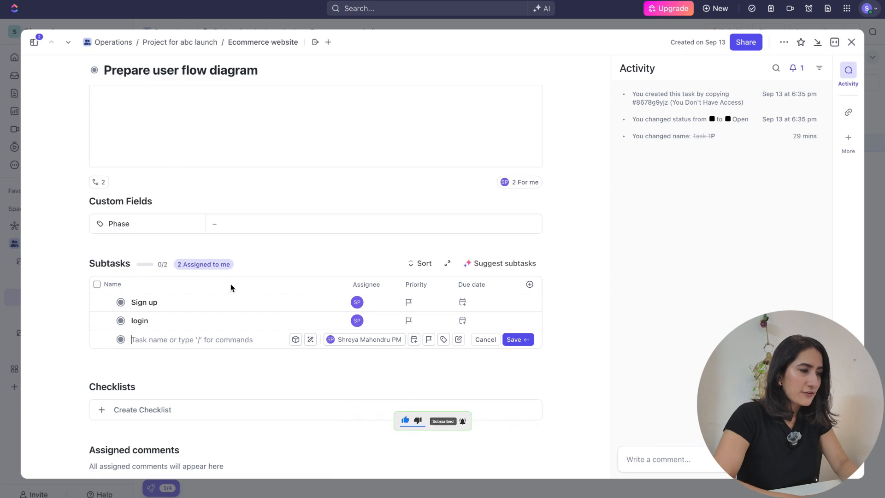
Step: Set the Phase of Prepare user flow diagram to Ideation, close the task, and move Task 2 into the Ideation group
scroll(231, 284, up, 5)
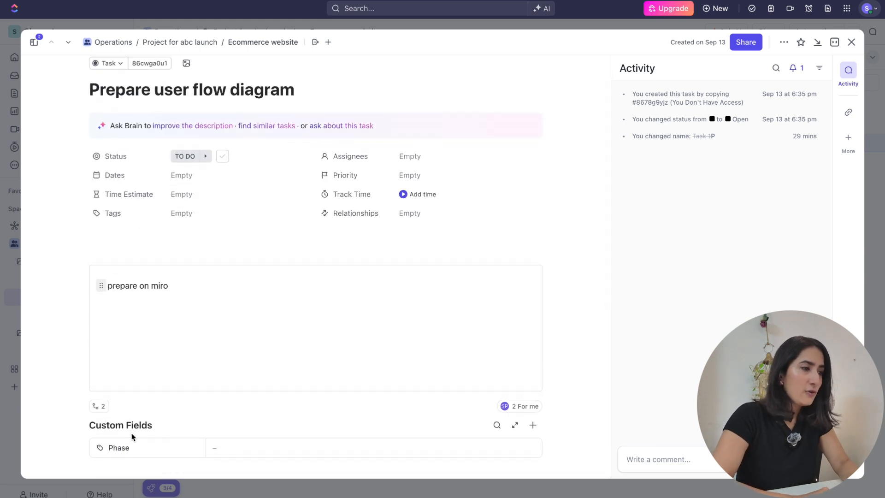
click(233, 449)
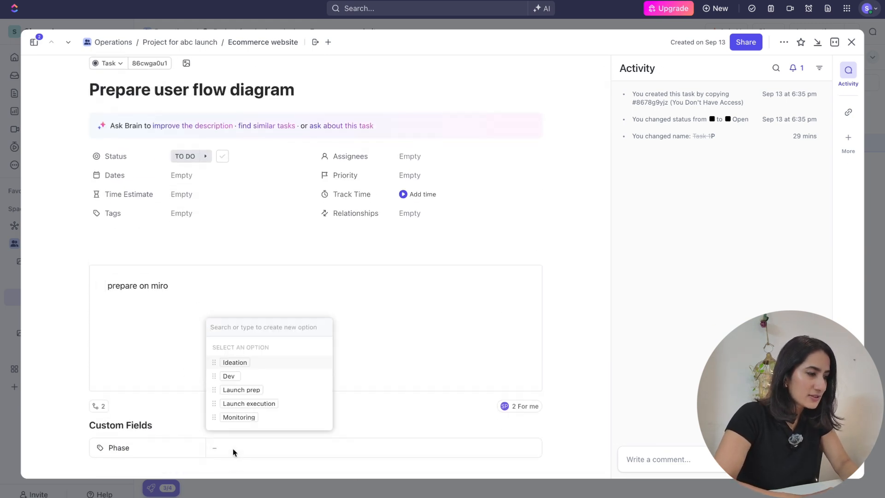
click(236, 363)
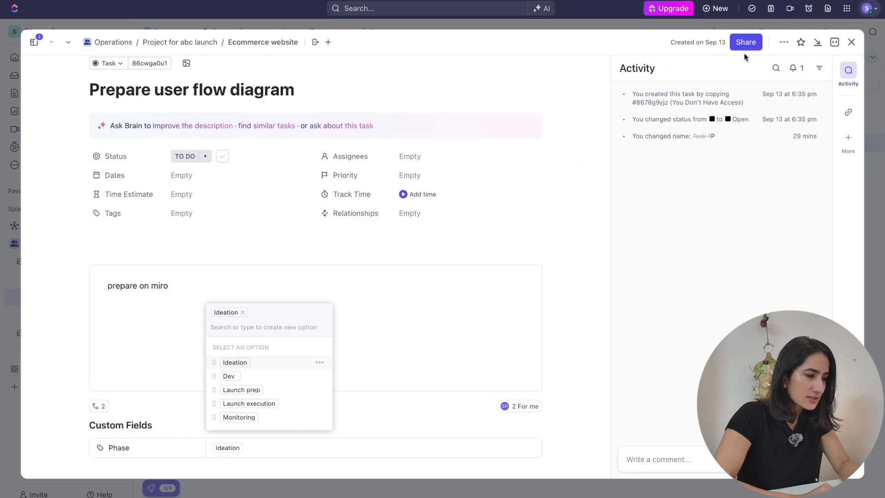
click(406, 406)
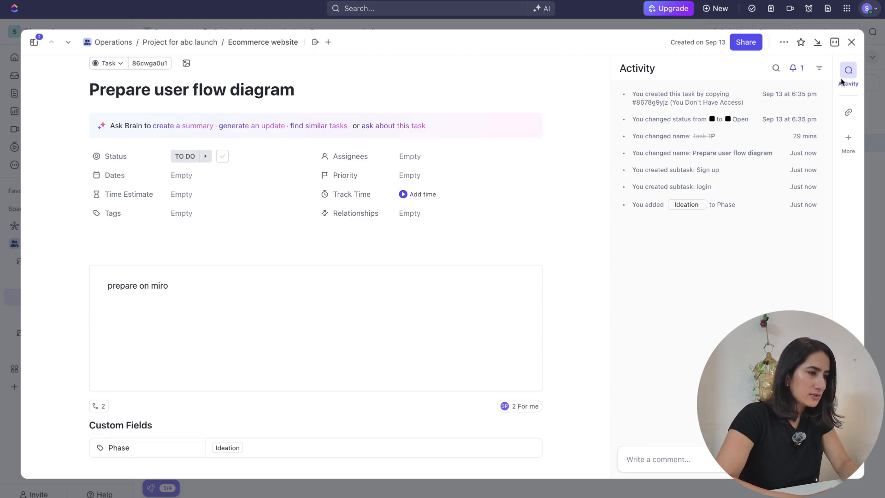
click(851, 43)
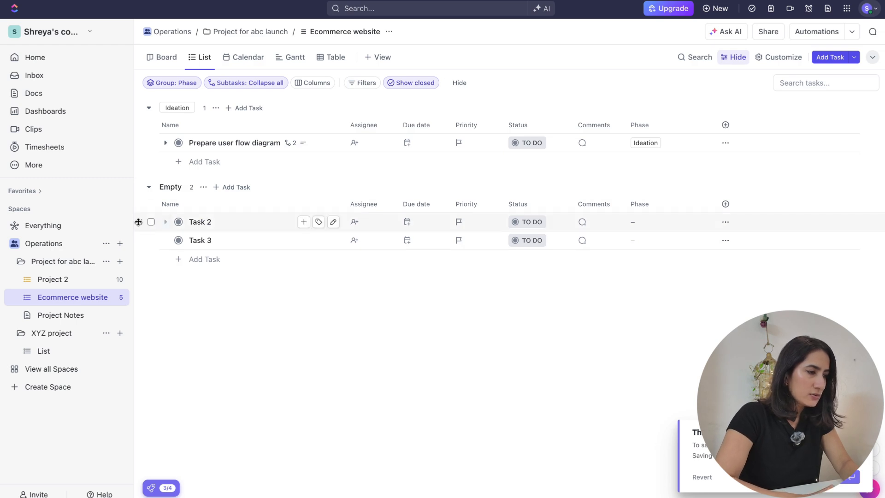
drag(138, 221, 148, 157)
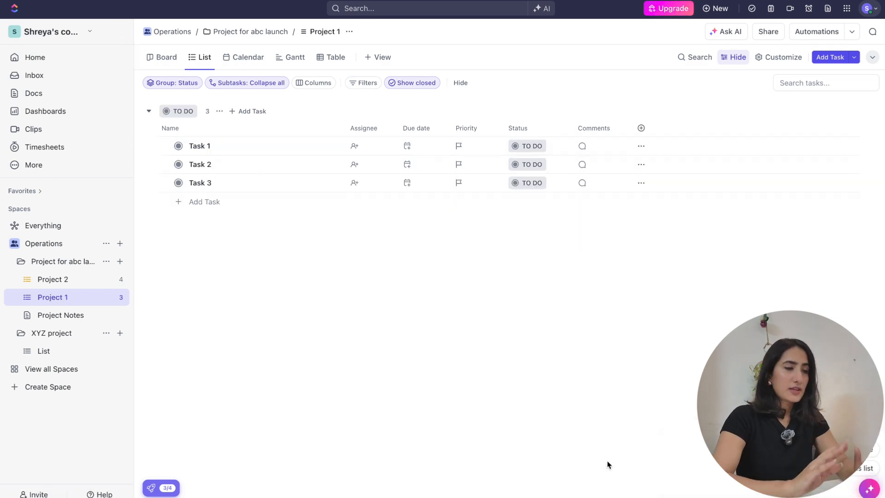
Step: Rename the Project 1 list as "Ecommerce website"
click(120, 262)
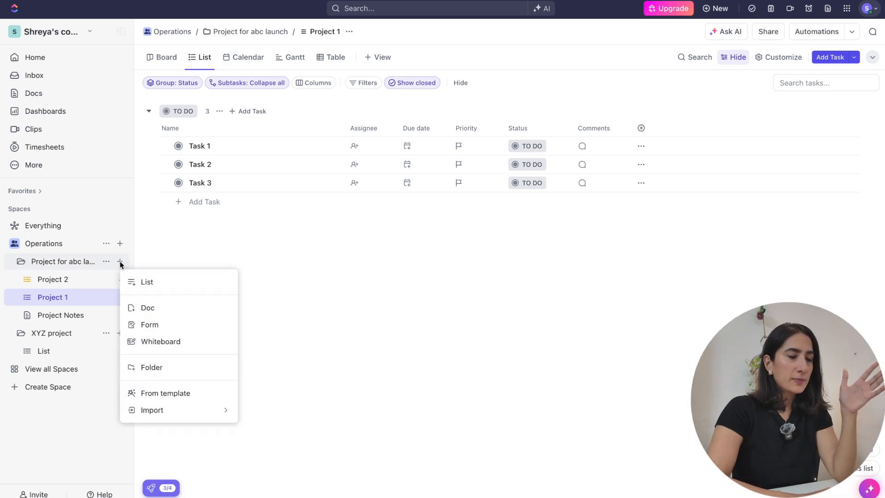
click(277, 262)
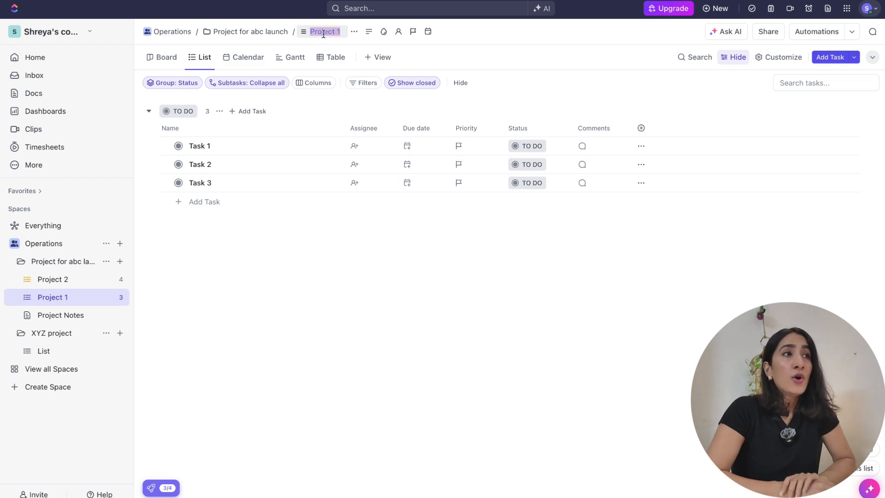
text(Ecommerce website)
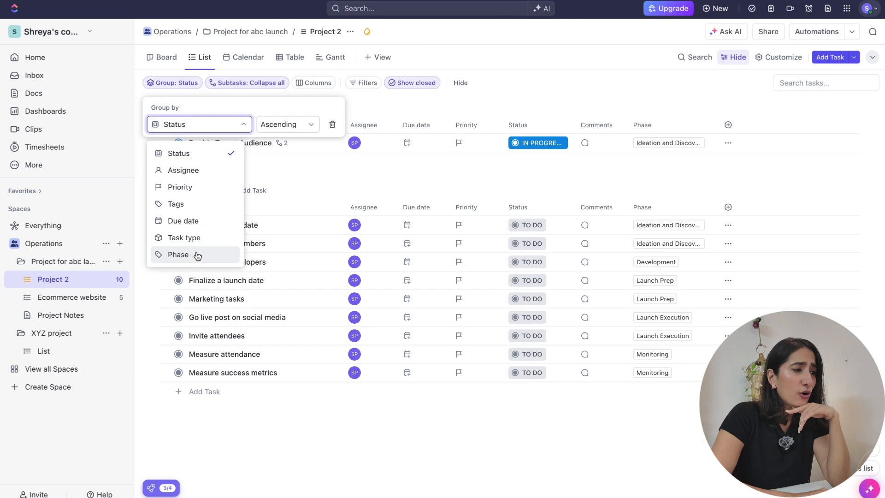
Step: Group the Project 2 task list by Phase
click(196, 253)
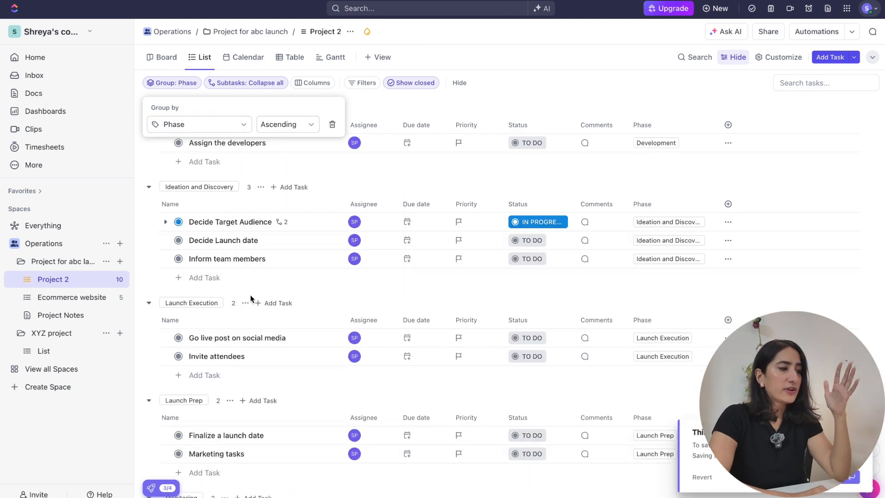
click(215, 260)
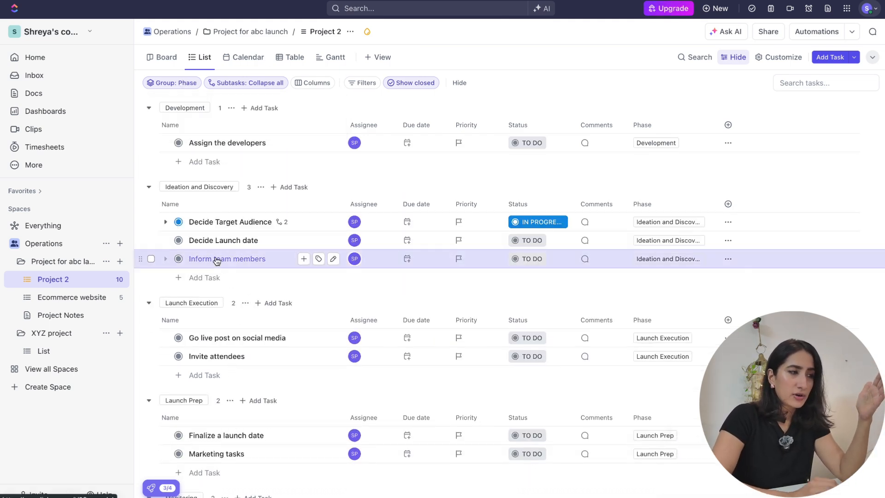
Step: Open the Inform team members task, close it, and look through the phase groups of Project 2
click(216, 259)
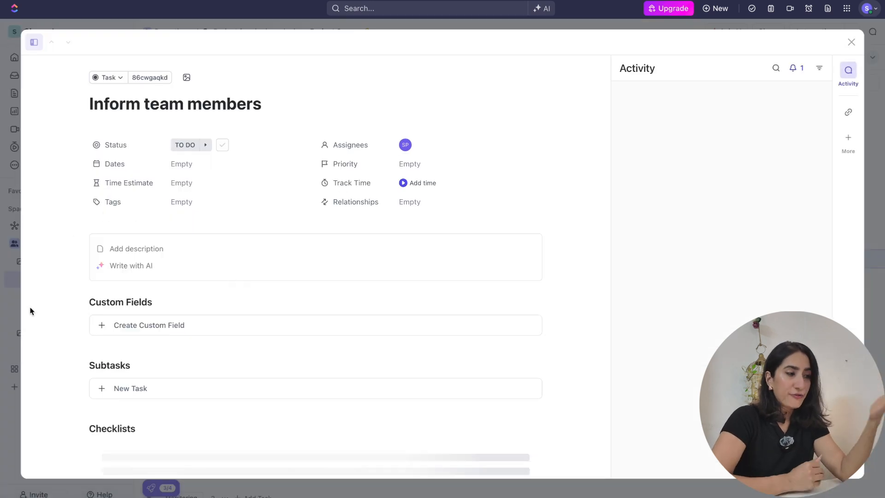
click(13, 328)
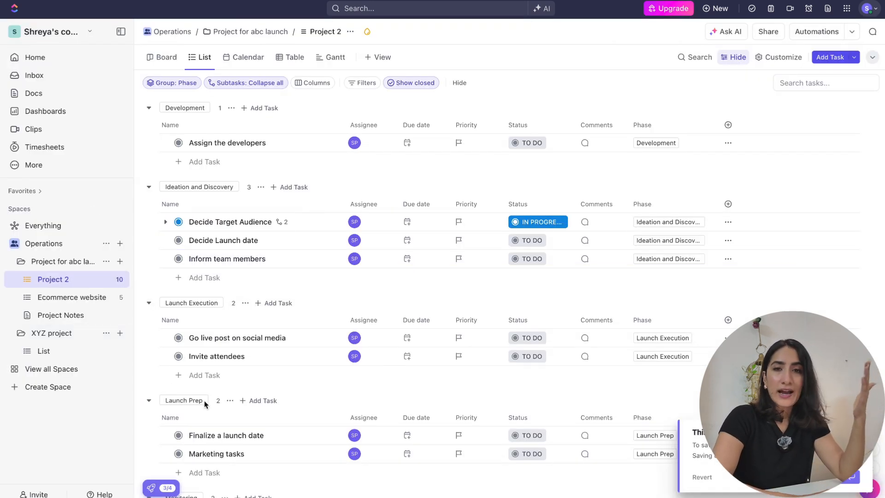
scroll(203, 402, down, 3)
scroll(206, 405, up, 2)
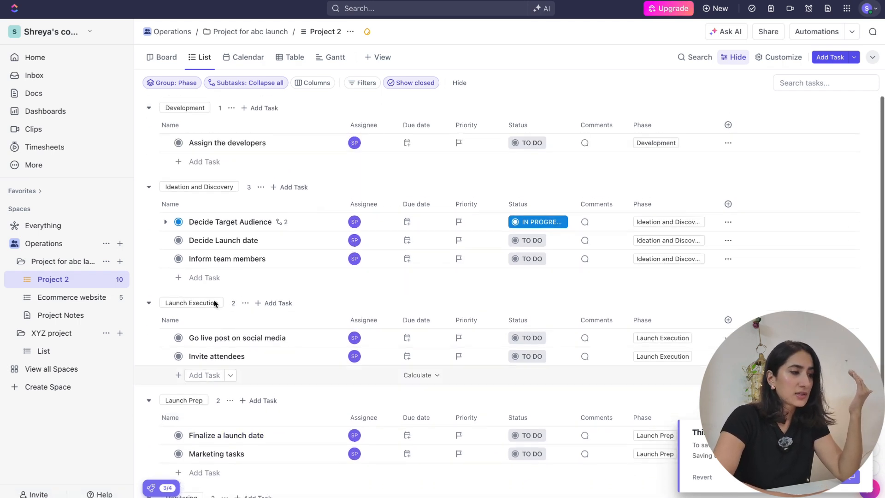
Step: Open the Decide Target Audience task and add the subtask "Add the case studies"
click(225, 257)
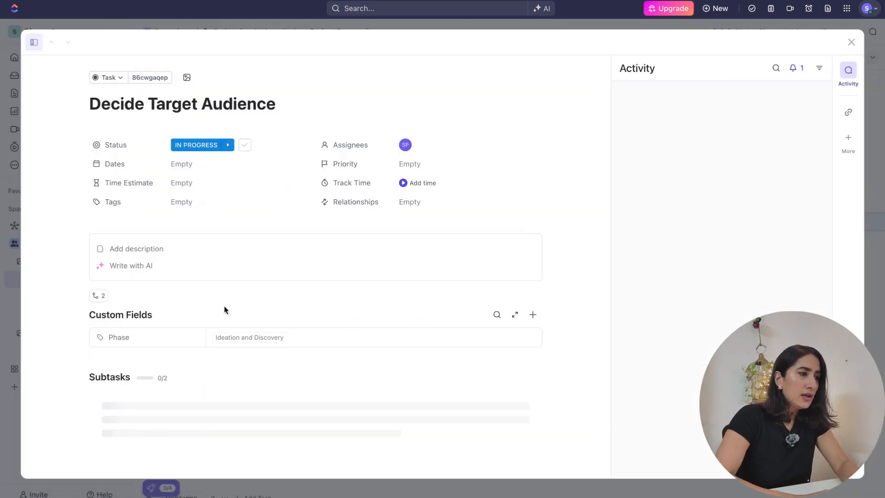
scroll(185, 392, down, 2)
scroll(185, 389, down, 2)
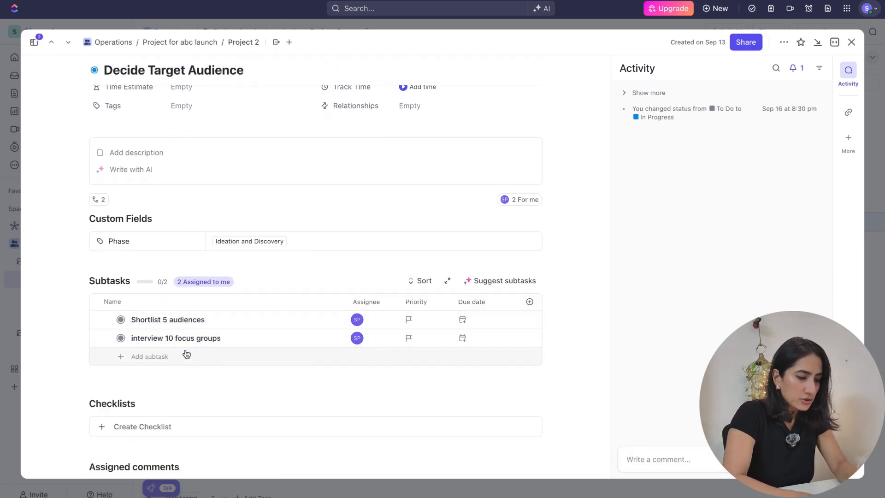
click(165, 361)
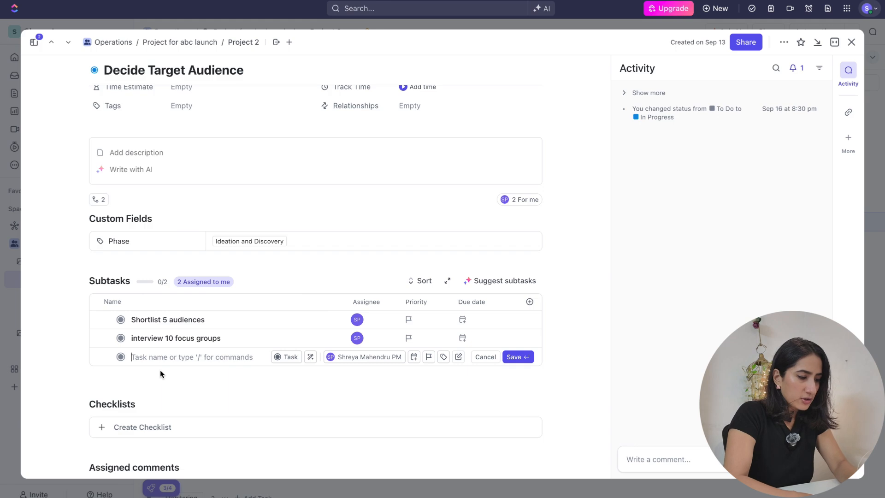
text(Add the case studies)
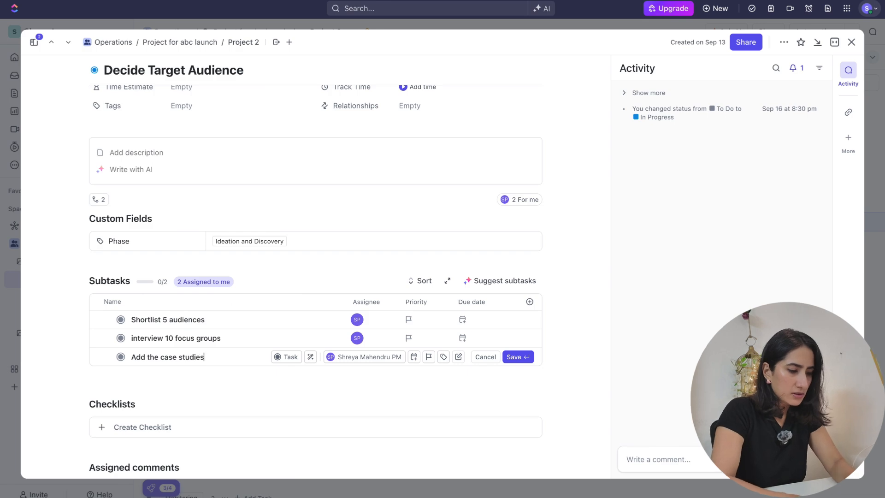
key(Return)
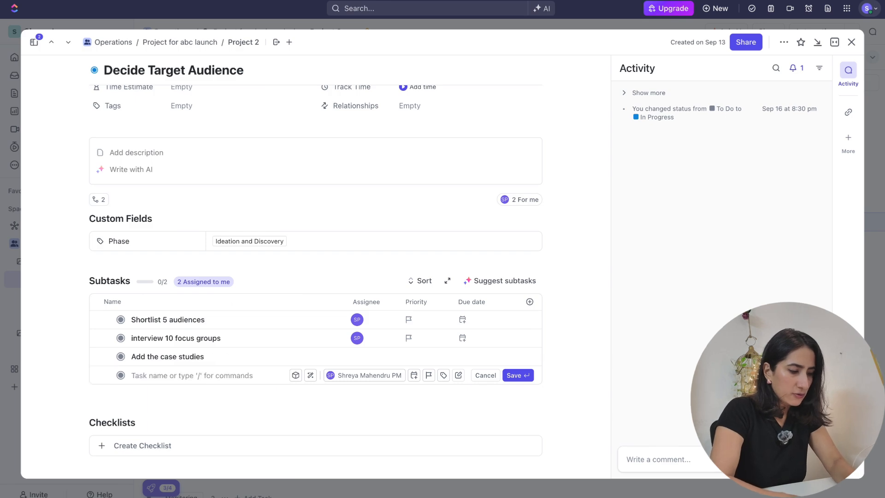
Step: Open the Add the case studies subtask and review its properties, custom fields and subtask section
click(199, 358)
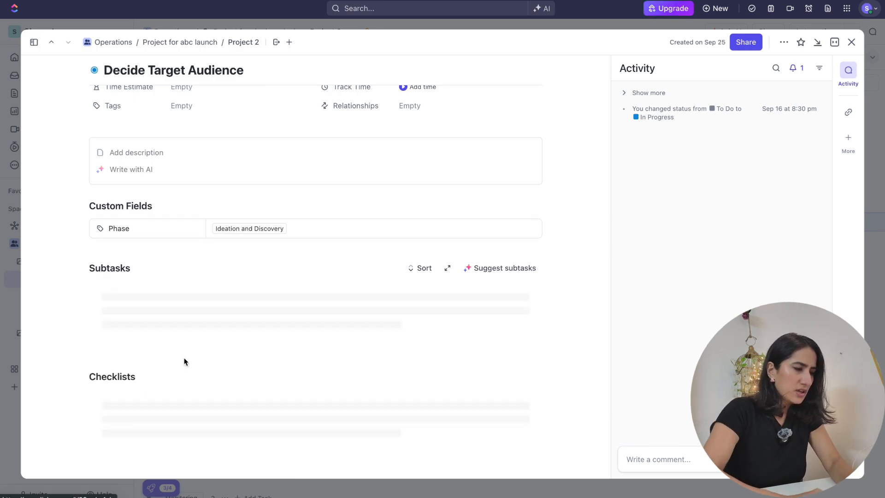
scroll(181, 347, down, 2)
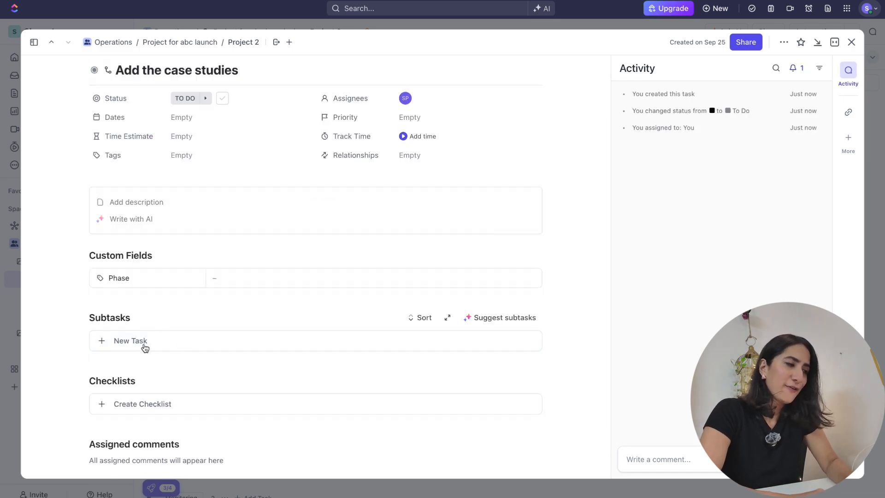
scroll(140, 286, up, 2)
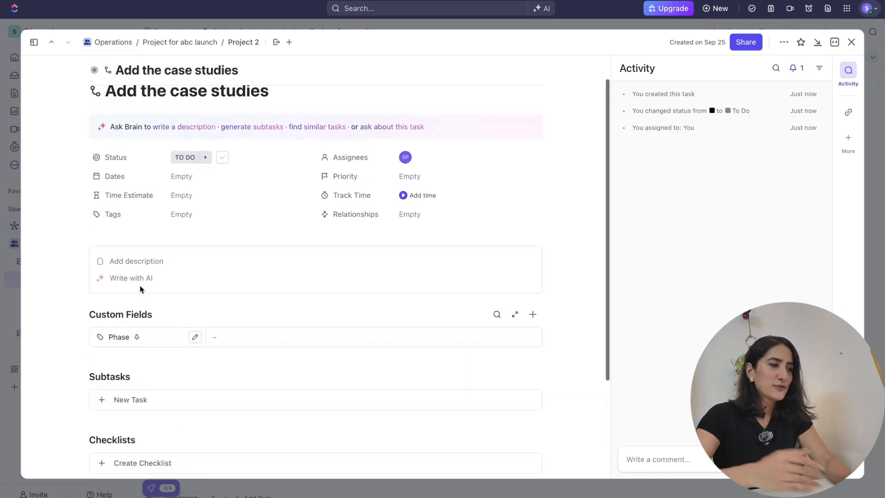
scroll(118, 393, down, 1)
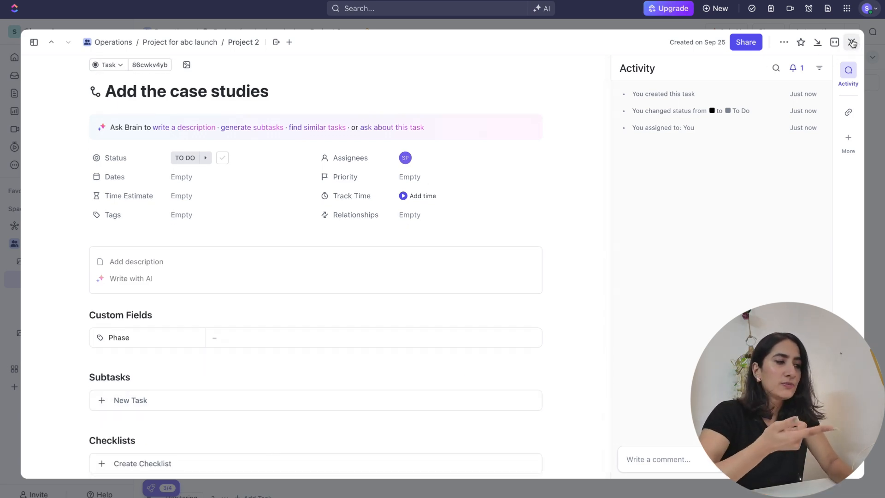
scroll(247, 286, up, 1)
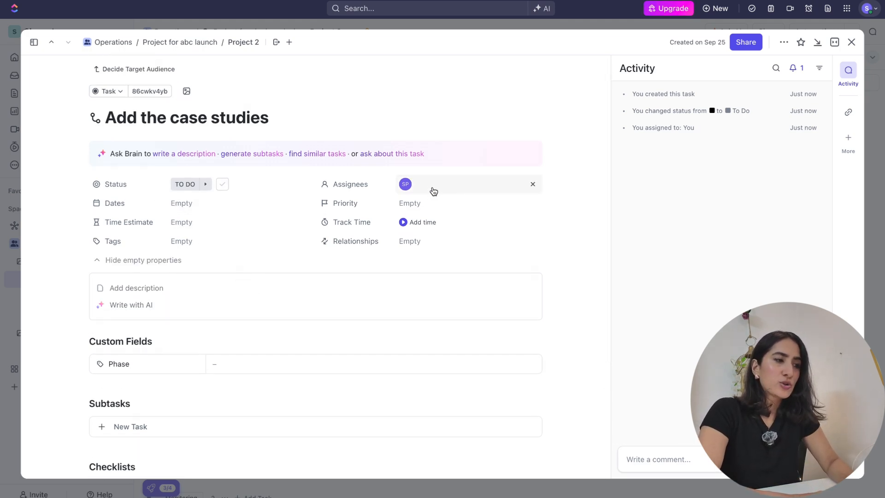
Step: View the assignee and priority options of the Add the case studies subtask, plus its checklist and attachment sections
click(432, 185)
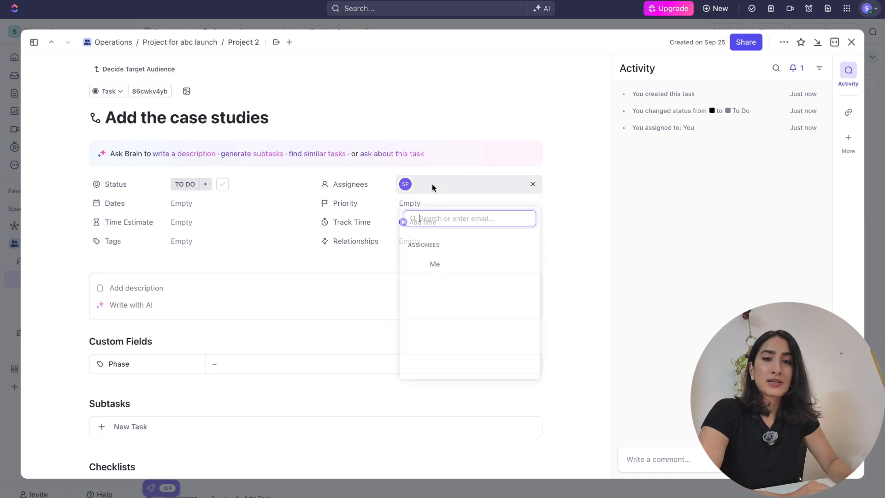
click(595, 207)
click(403, 202)
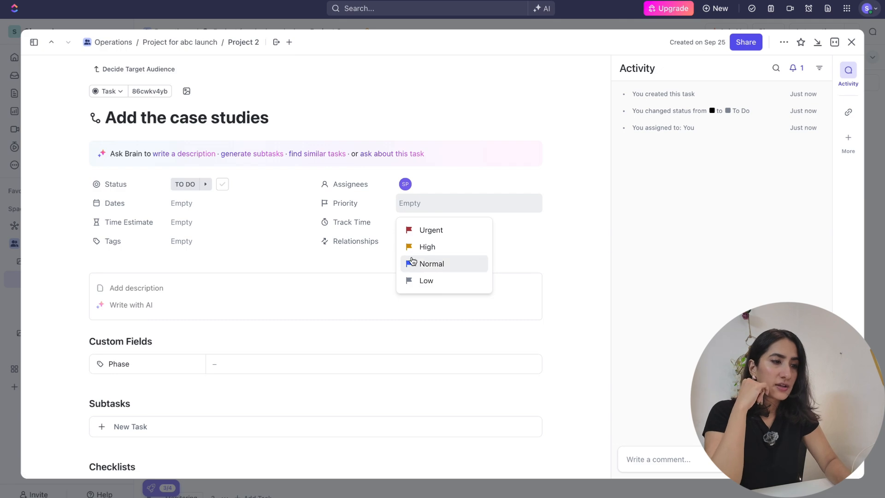
click(552, 255)
scroll(356, 406, down, 1)
scroll(355, 406, down, 4)
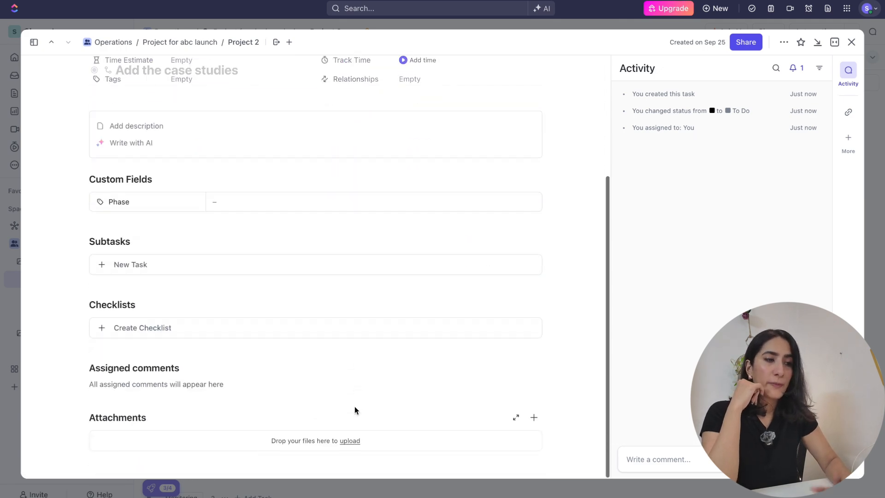
scroll(210, 352, up, 2)
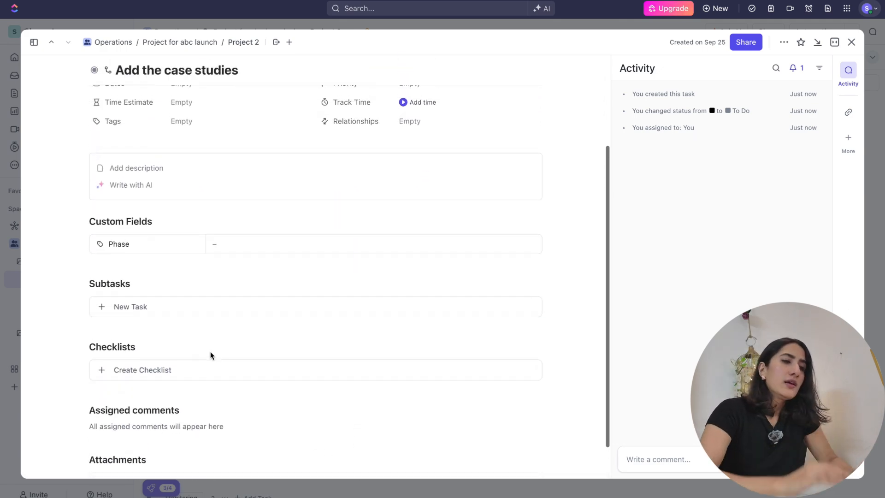
Step: View the comment editor of the Add the case studies subtask and close it without posting
click(646, 465)
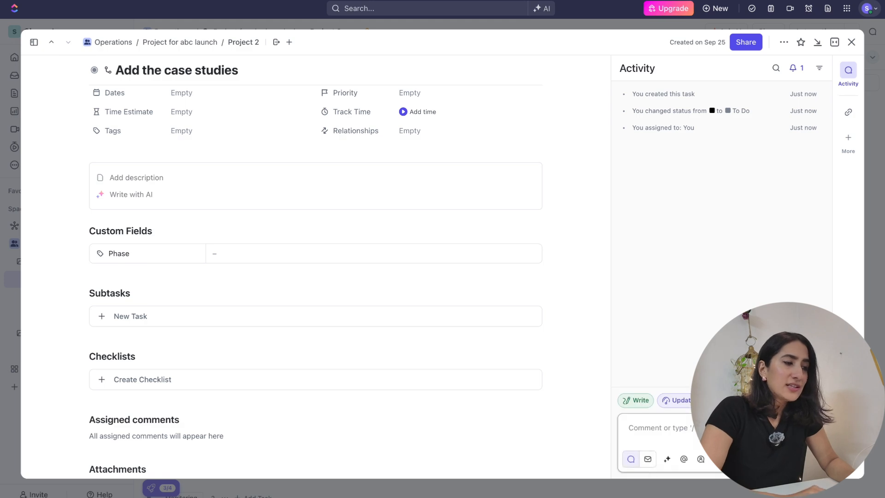
text(Don)
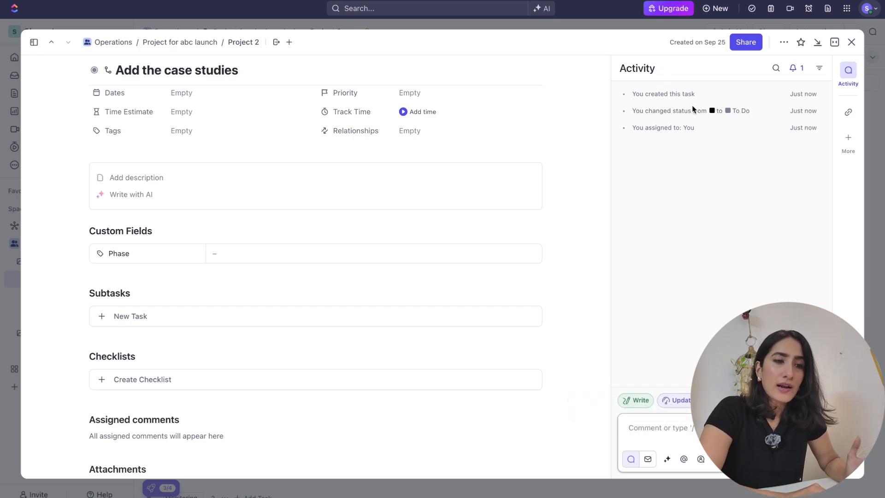
click(755, 109)
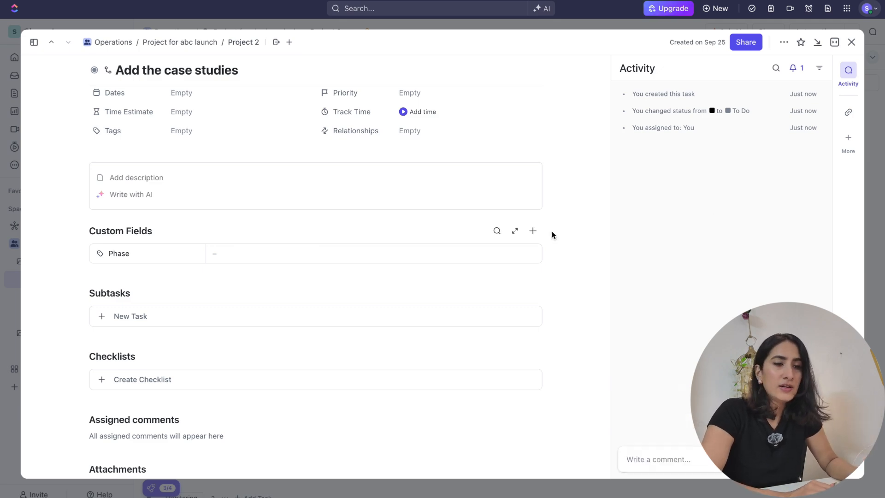
Step: Draft a Dropdown custom field named "Frontend or backend" for the Project 2 list
scroll(552, 231, up, 3)
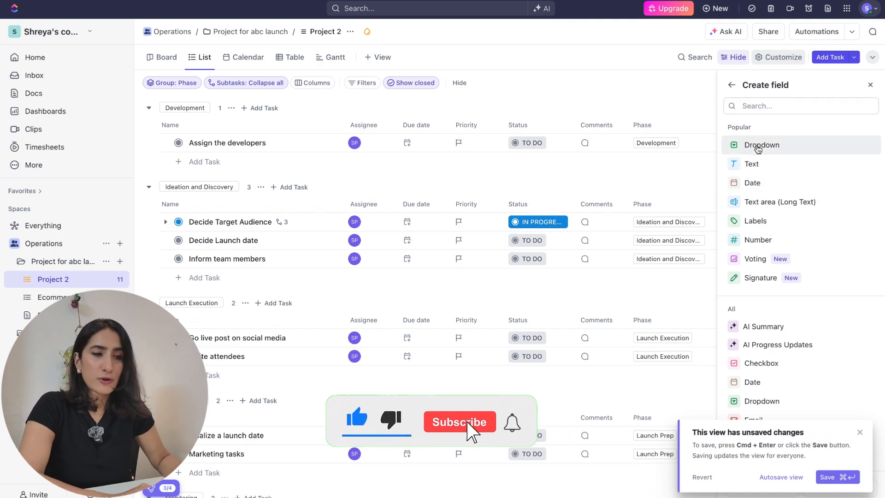
click(759, 146)
text(Frontent)
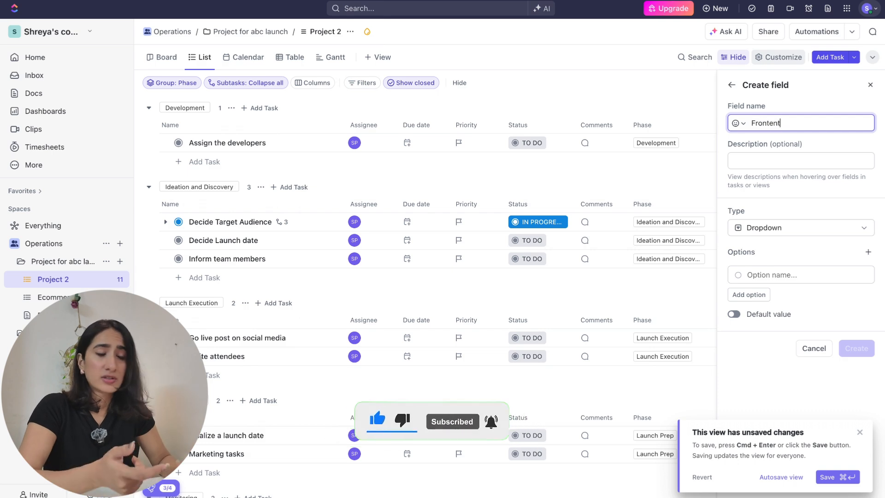
key(BackSpace)
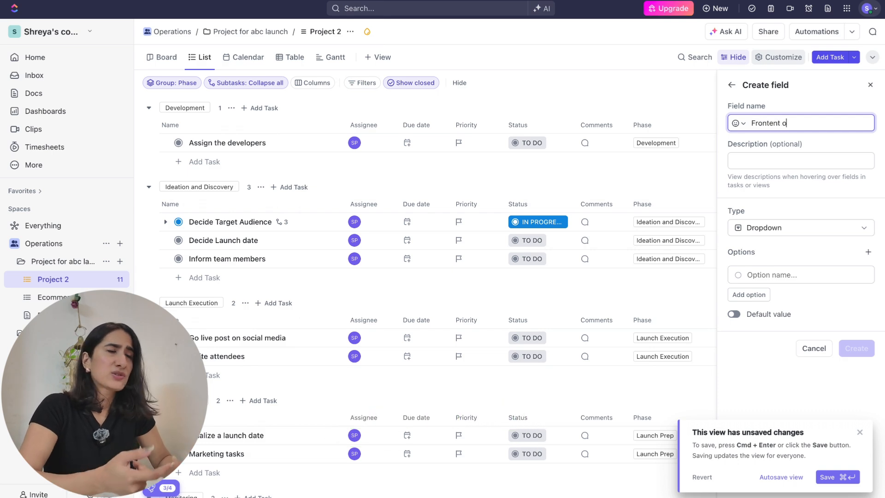
text(d or backend)
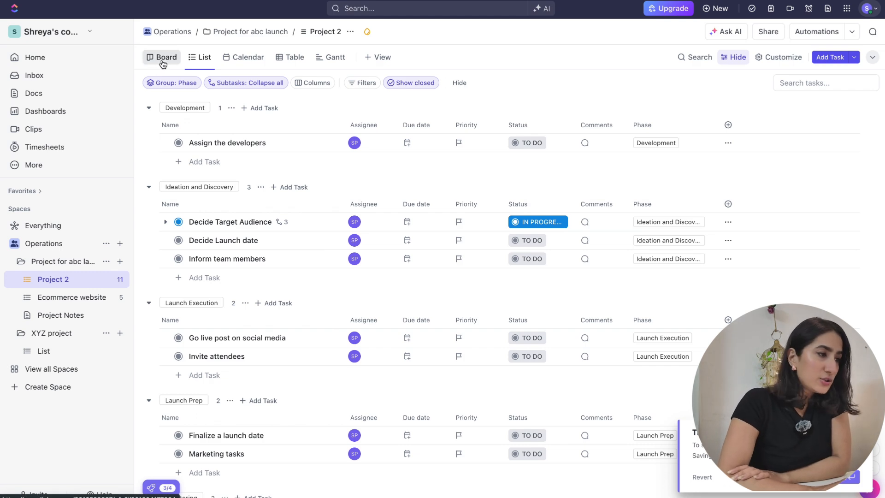
Step: View the Project 2 tasks in the Board, Calendar and Table views
click(163, 59)
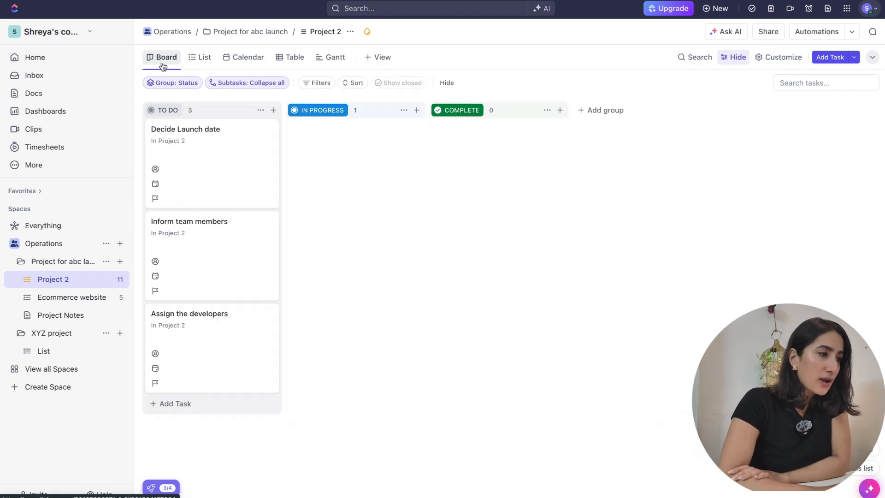
click(253, 62)
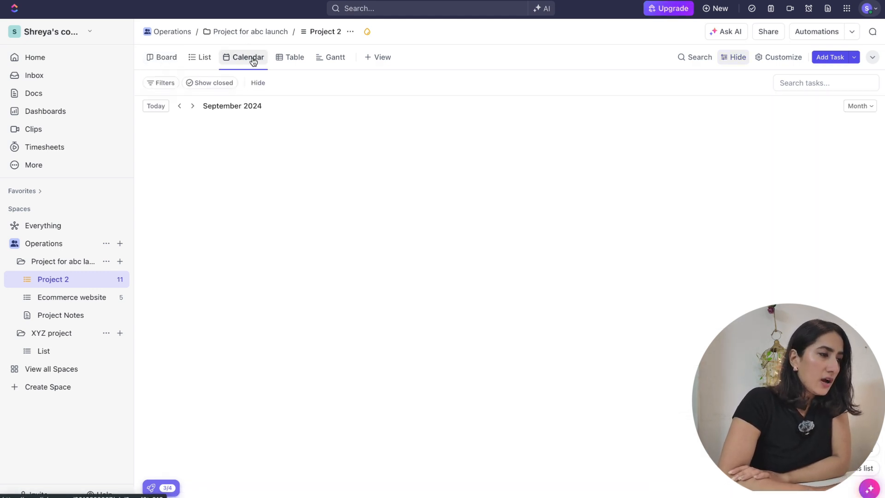
click(299, 61)
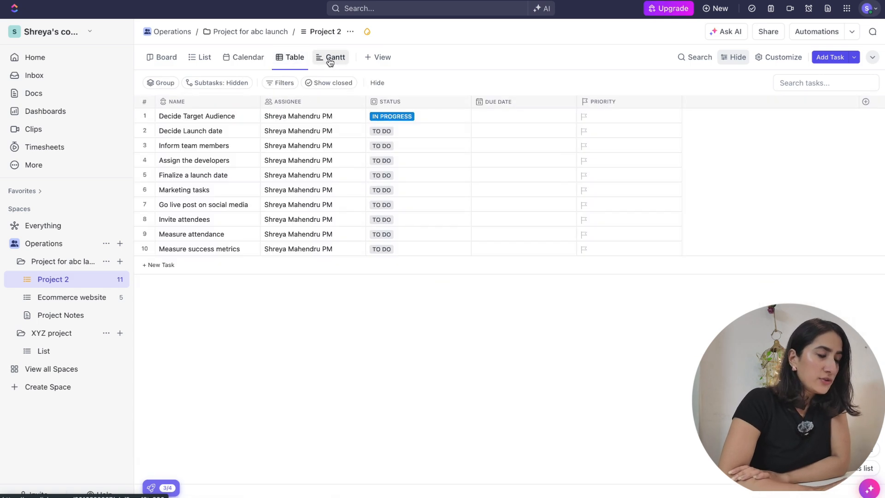
Step: Schedule the Finalize a launch date task on May 12 in the Gantt view
click(330, 65)
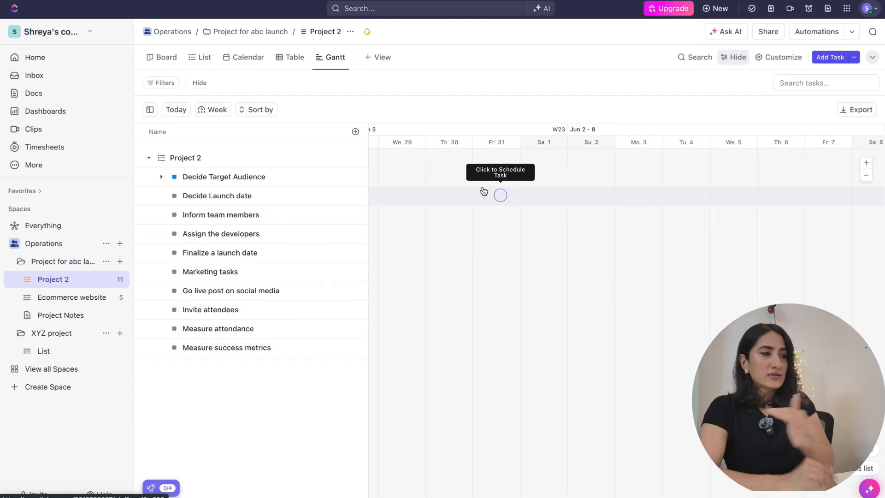
scroll(482, 203, left, 10)
scroll(530, 202, right, 2)
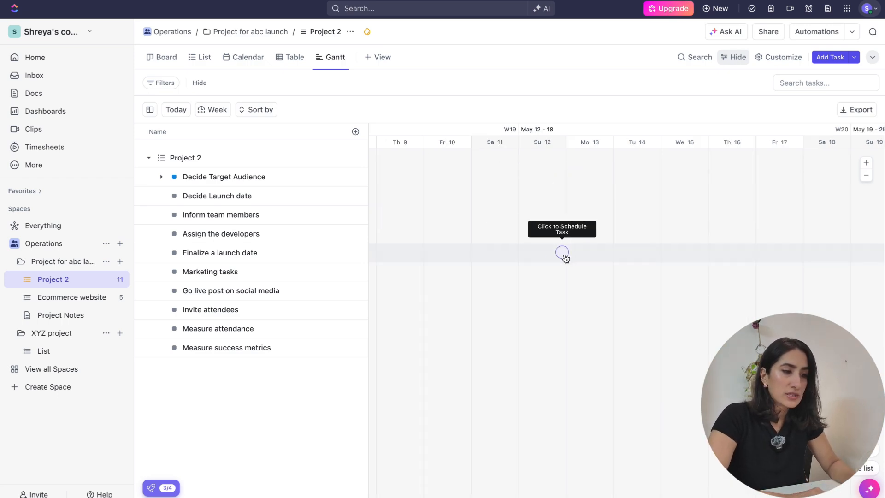
drag(568, 260, 521, 260)
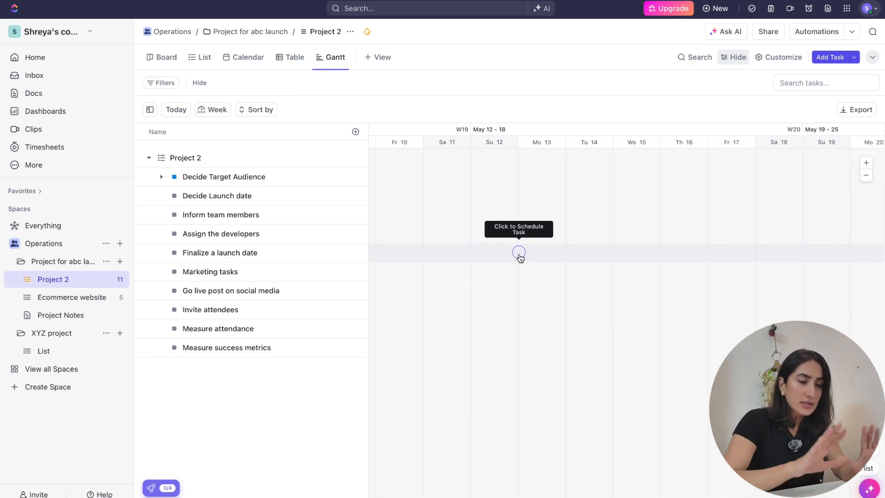
click(520, 255)
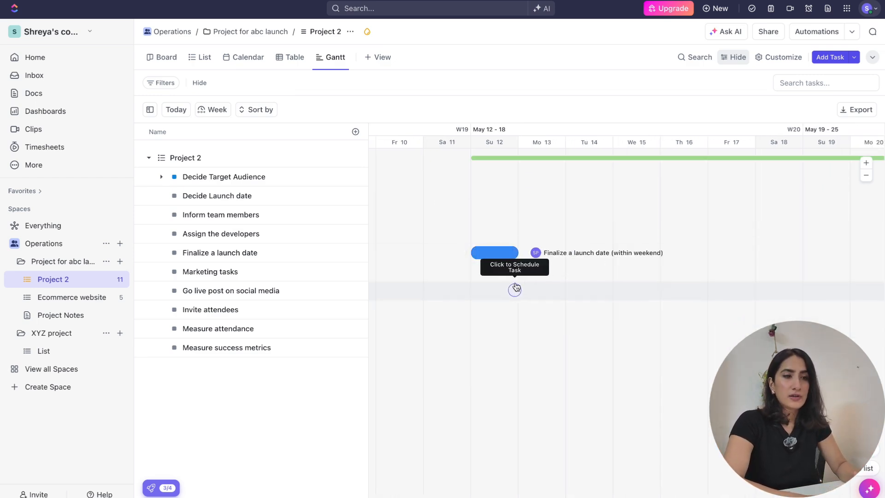
Step: Schedule Go live post on social media on May 14 and Measure attendance on May 15 in the Gantt chart
drag(515, 290, 590, 290)
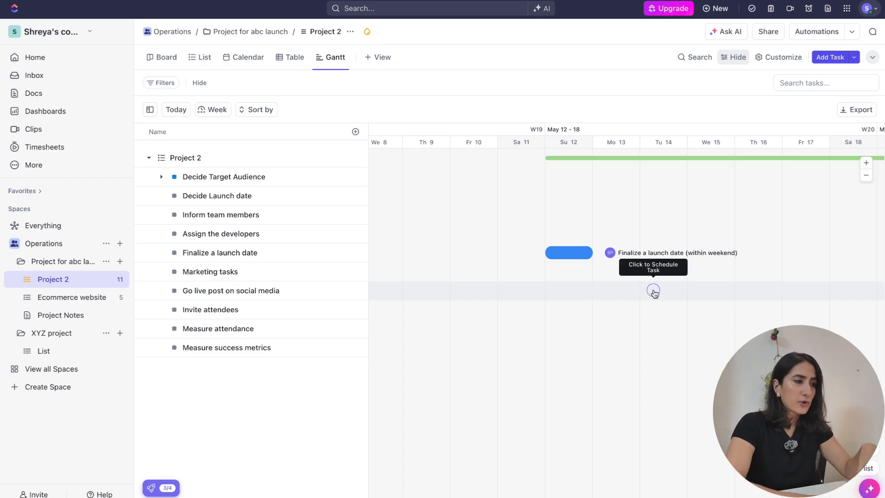
click(654, 292)
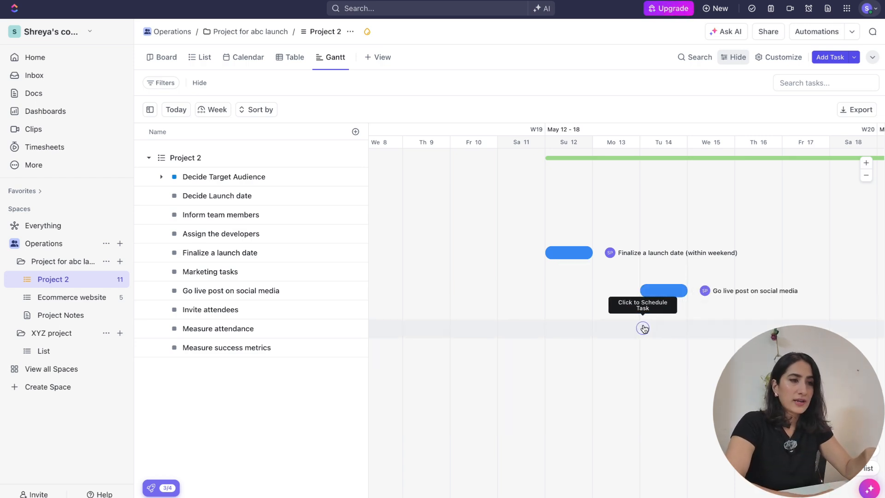
click(724, 328)
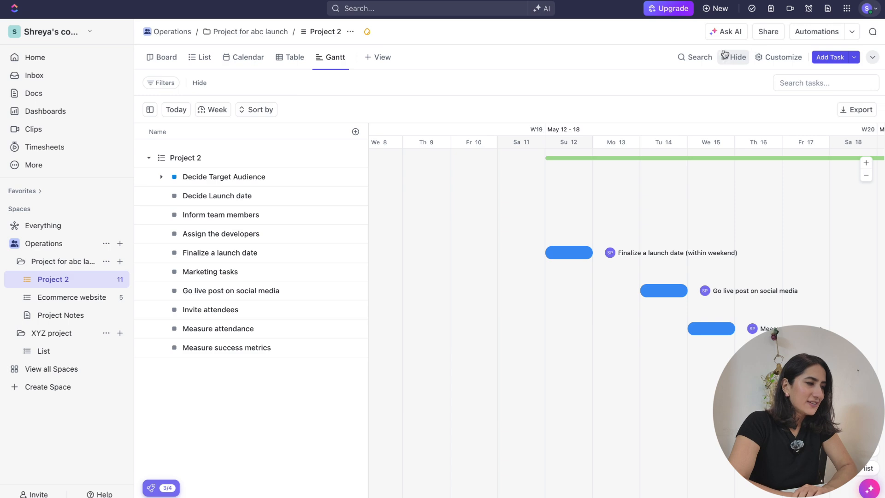
Step: Start an Assignee filter in the List view of Project 2 and dismiss it without choosing an assignee
click(205, 58)
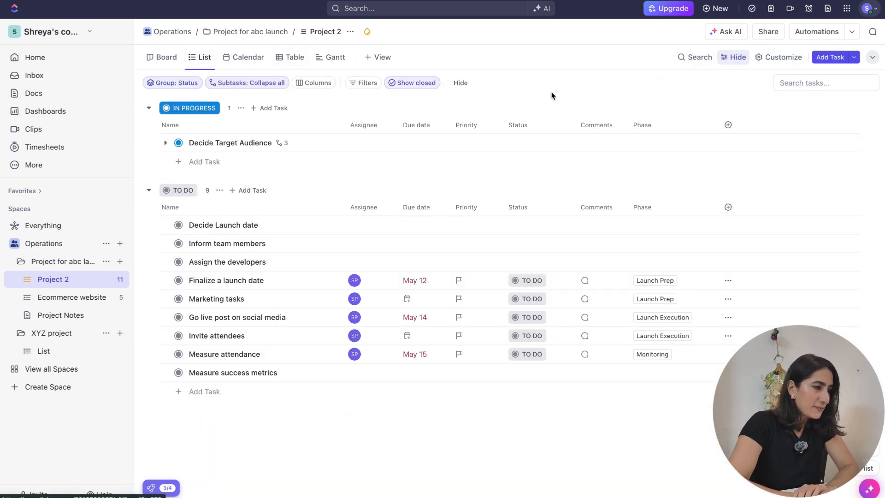
click(365, 87)
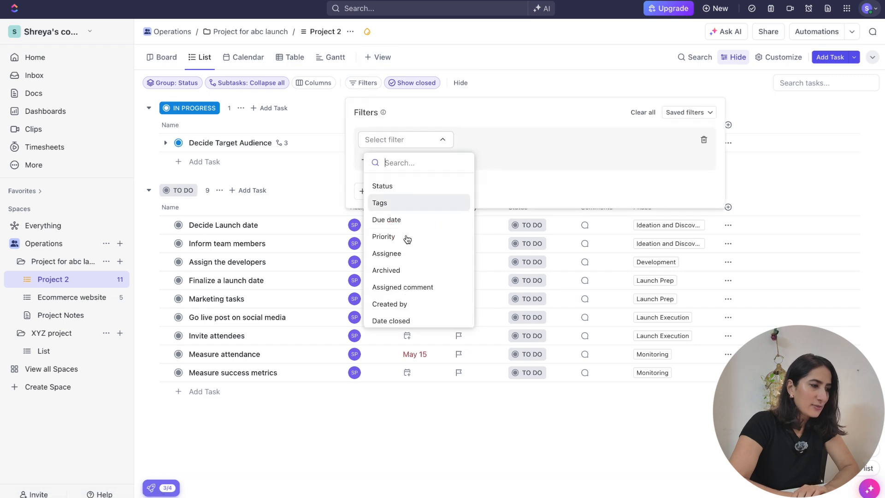
scroll(418, 261, down, 1)
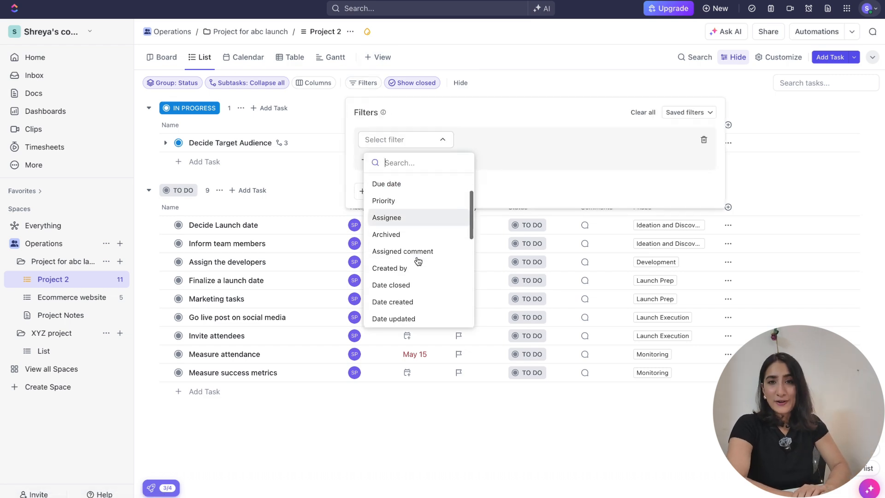
click(404, 217)
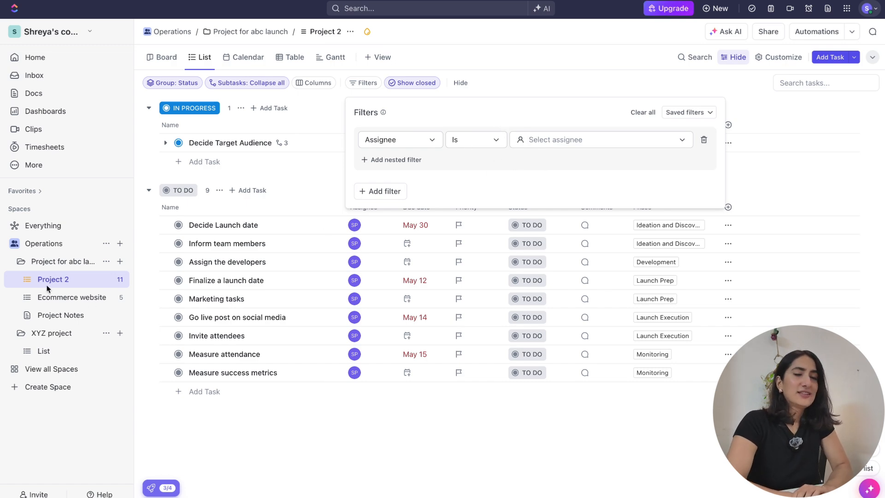
key(Escape)
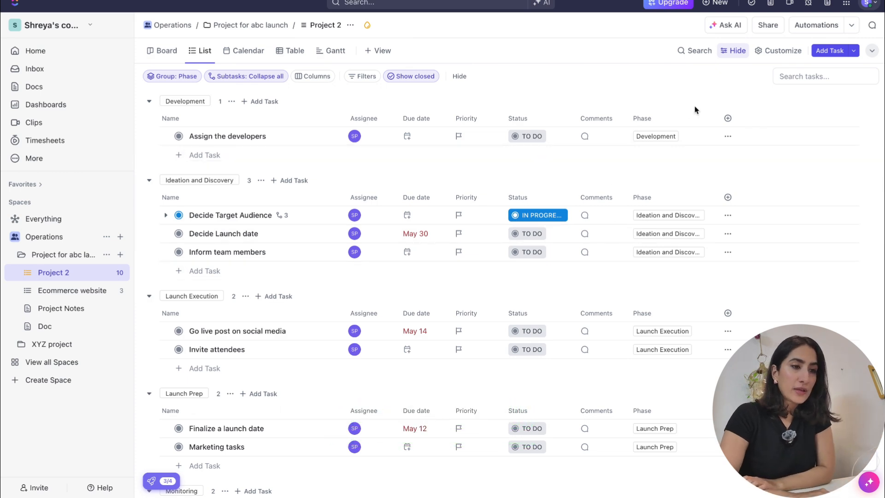
Step: Review the sharing options of the Project 2 list, including member invitations, the private link and who has access
click(768, 26)
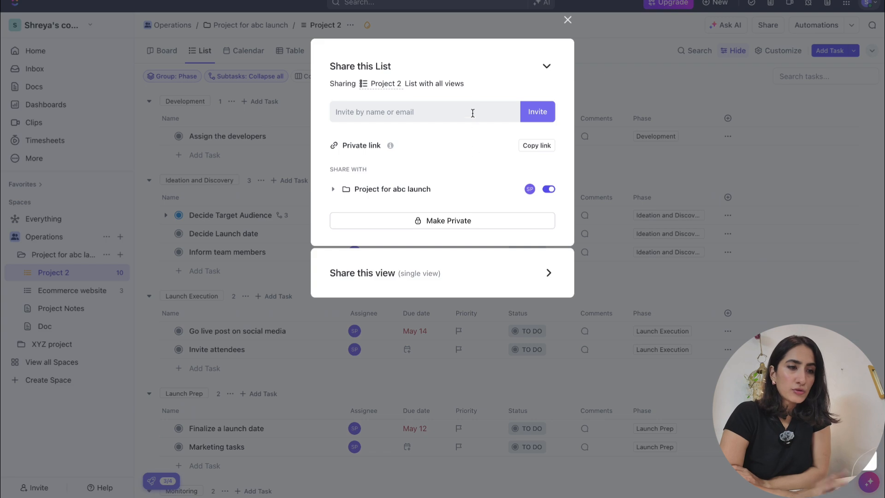
mouse_move(347, 149)
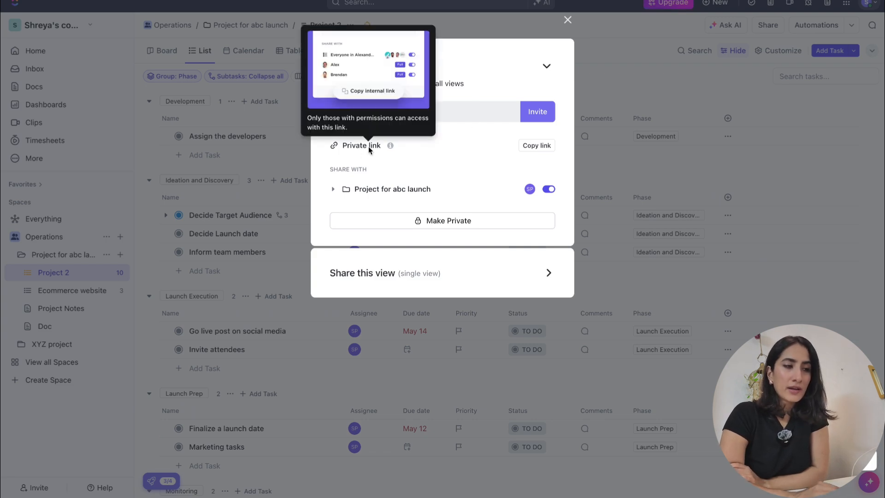
click(432, 109)
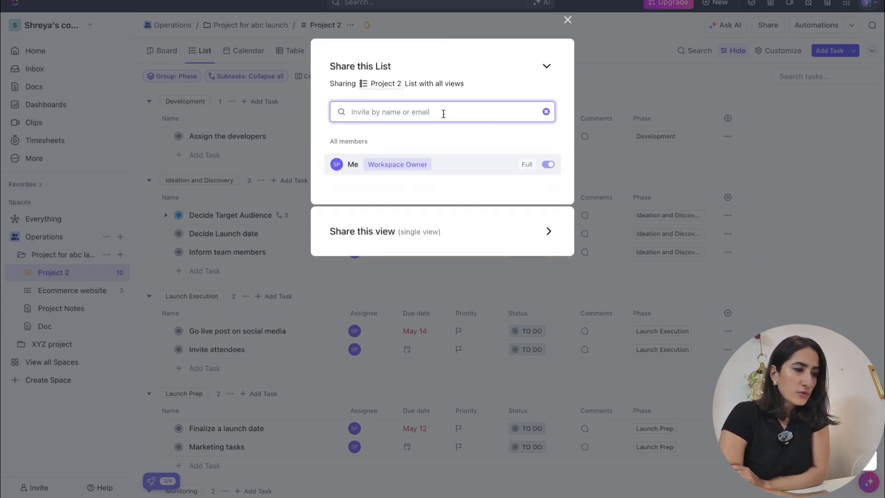
click(485, 145)
click(546, 111)
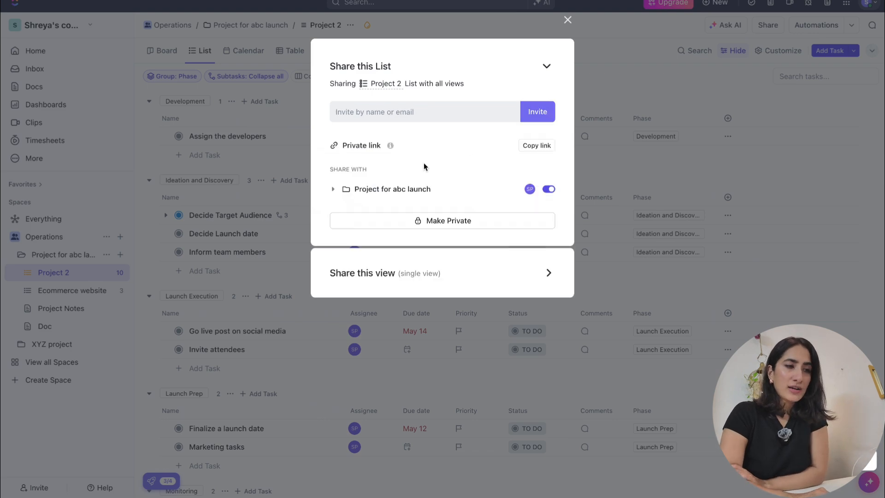
click(457, 183)
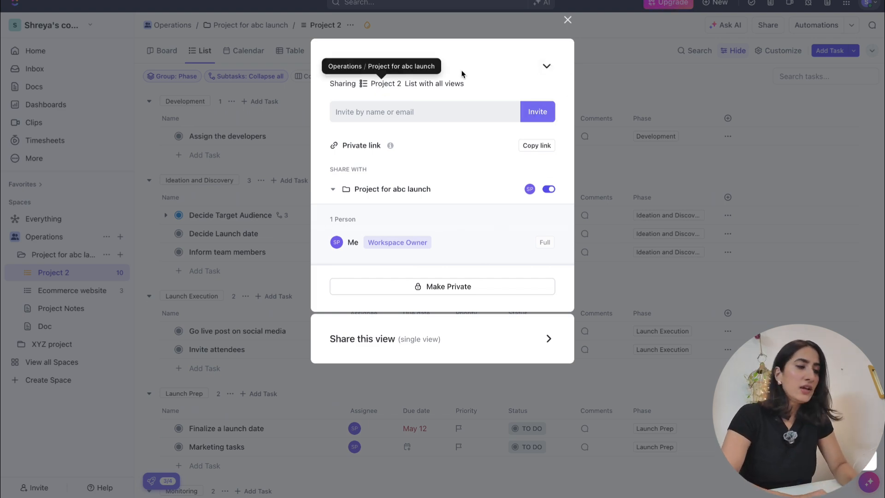
click(566, 19)
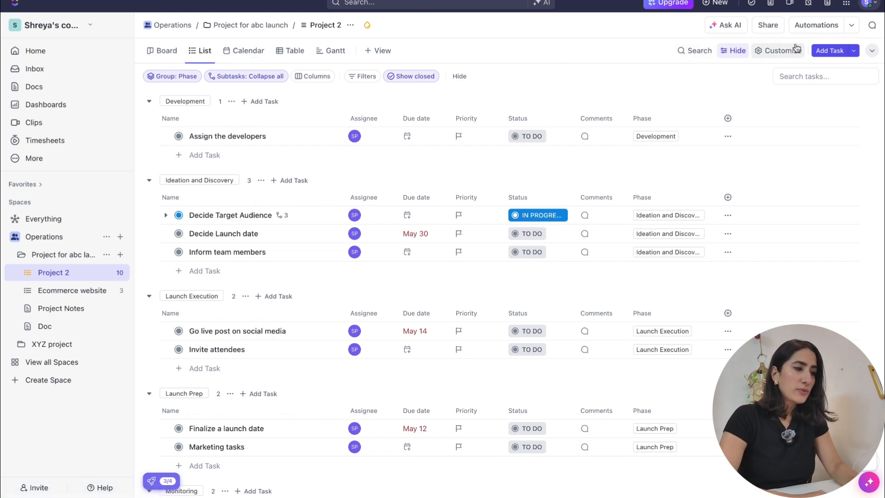
Step: Draft a Project 2 automation triggered by a status change from To Do to In Progress, and close it without creating it
click(815, 26)
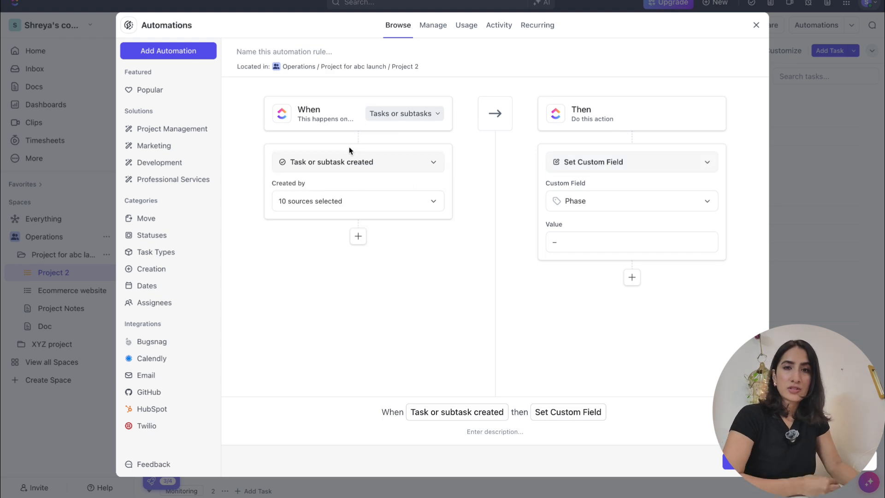
click(422, 169)
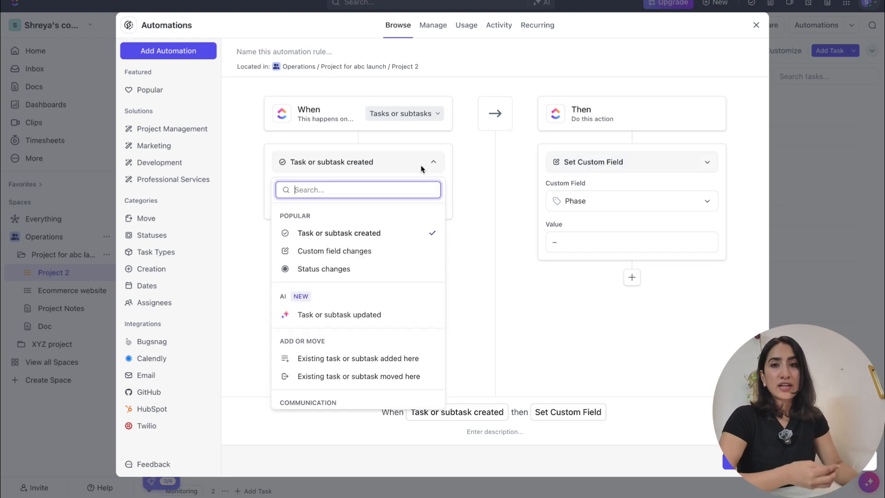
click(364, 271)
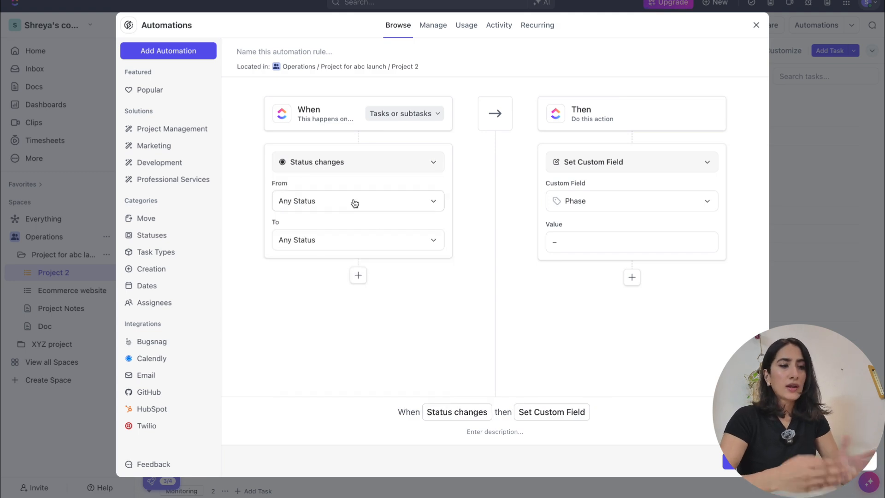
click(355, 202)
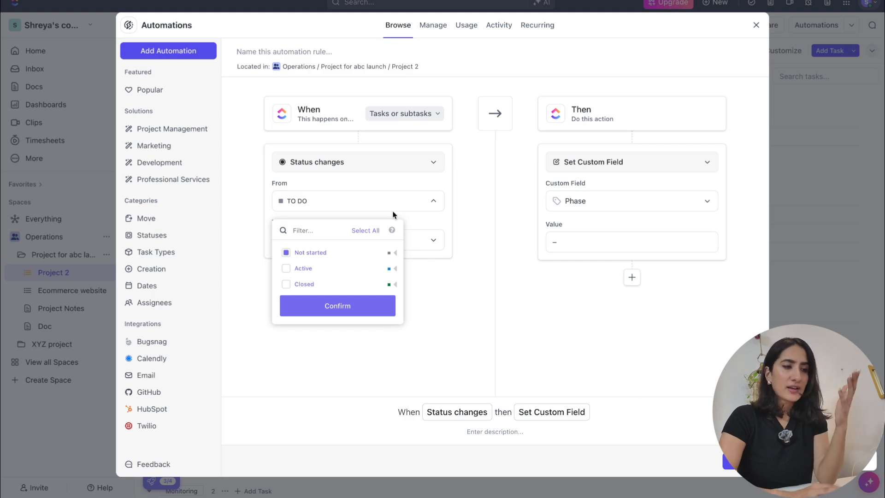
click(418, 218)
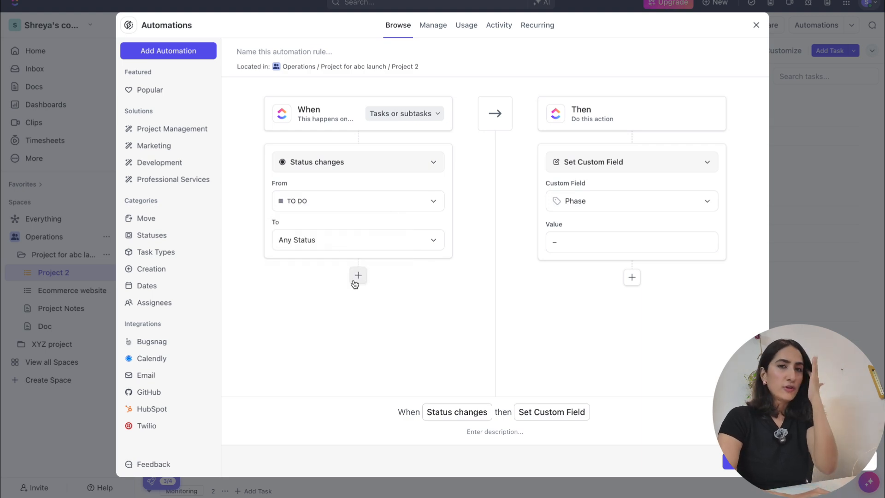
click(327, 240)
click(296, 309)
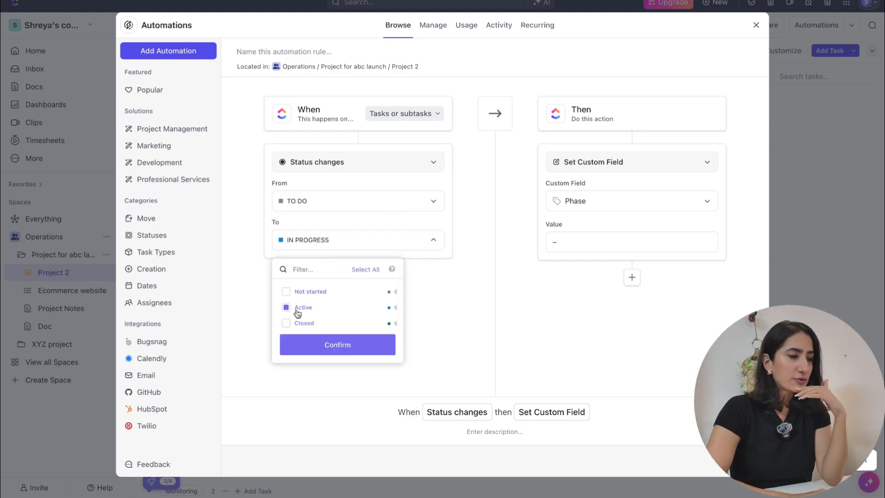
click(327, 351)
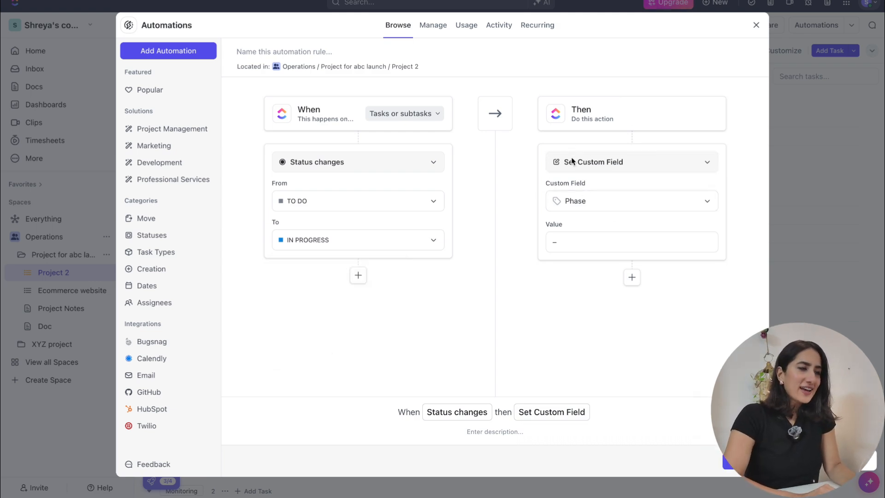
click(776, 26)
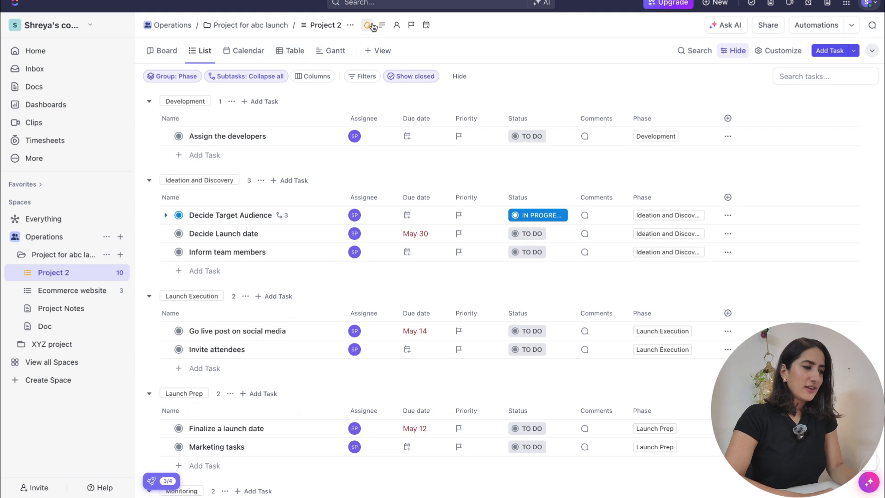
Step: Set the color of the Project 2 list to Green
click(368, 26)
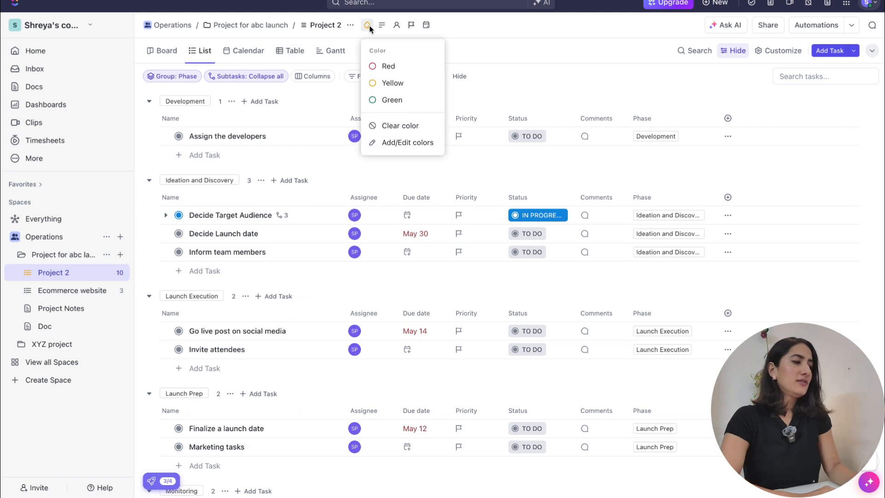
click(383, 101)
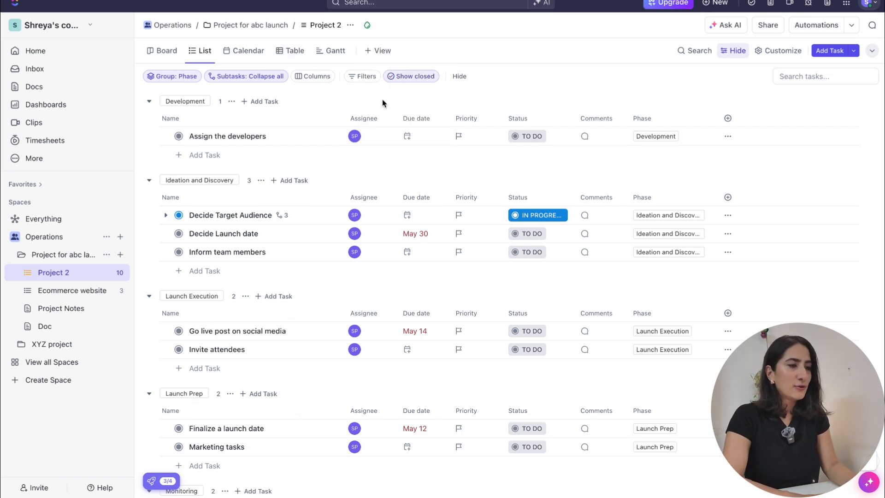
Step: Set the color of the Project 2 list to Yellow
click(367, 26)
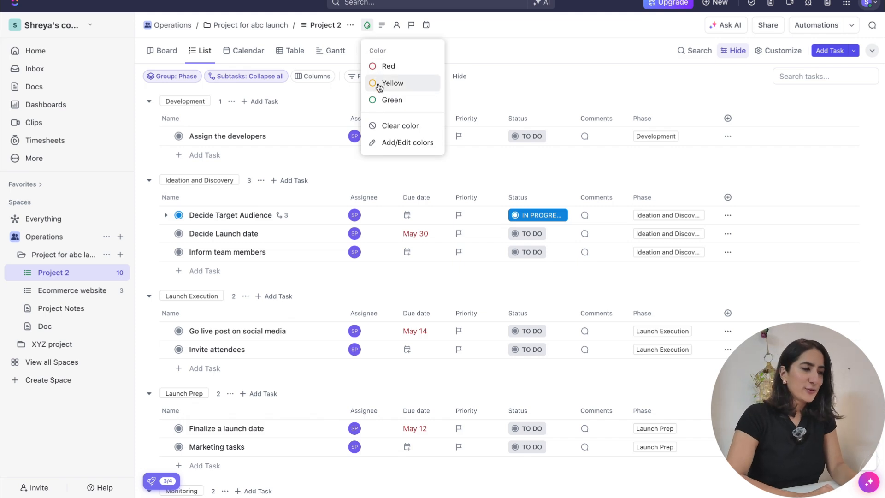
click(378, 83)
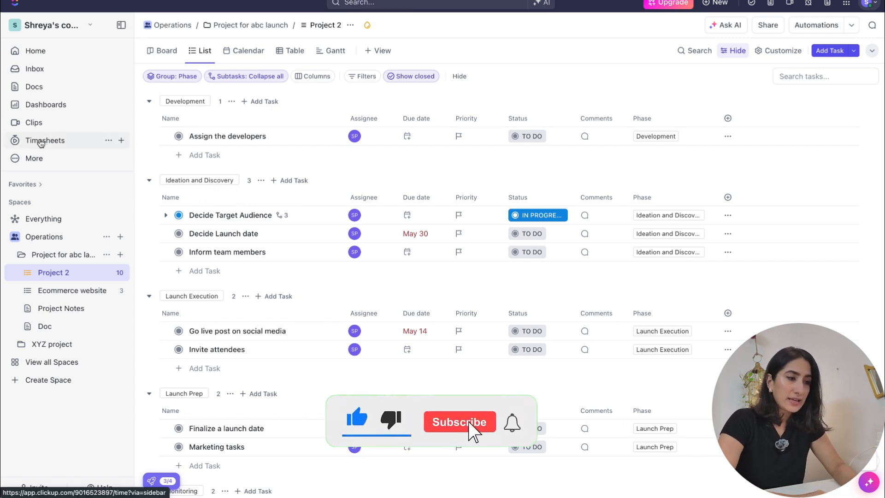
Step: Look over the personal weekly timesheet and create a dashboard from the Simple Dashboard template
click(40, 140)
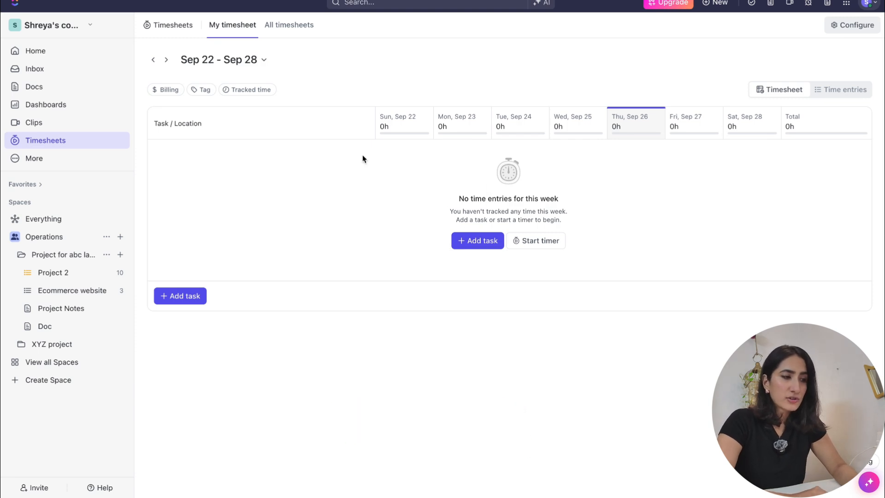
click(54, 107)
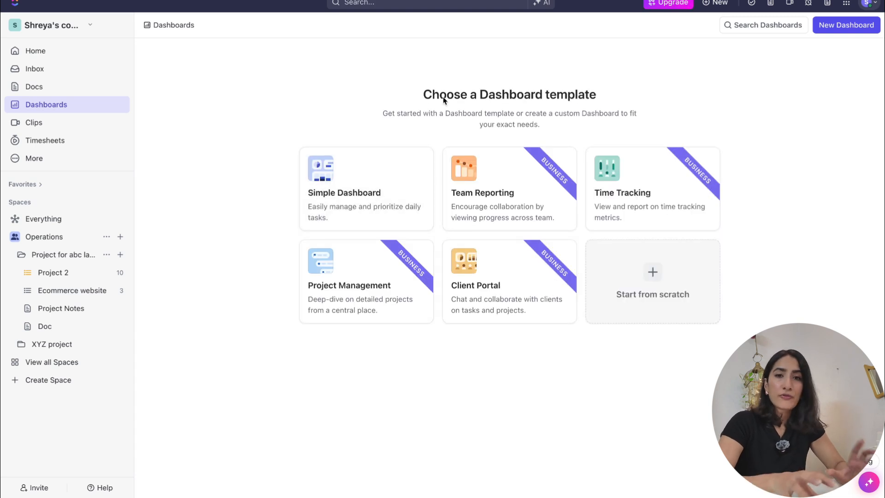
click(361, 191)
click(472, 306)
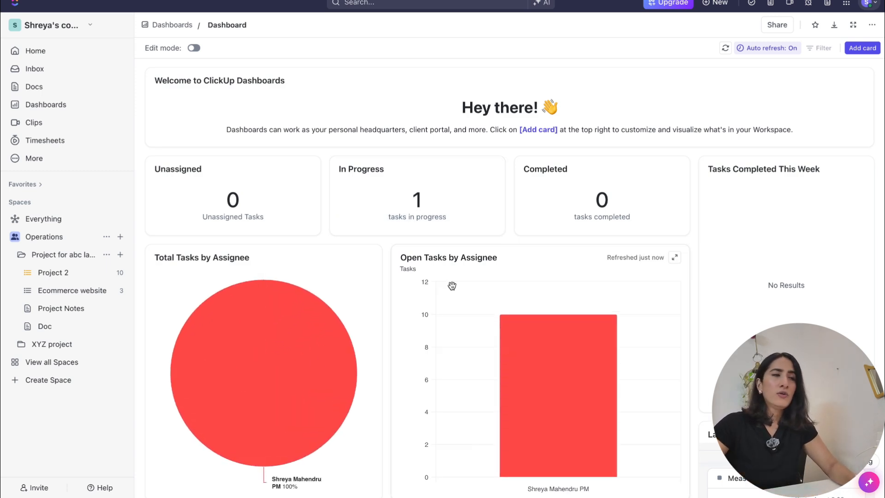
scroll(452, 285, down, 1)
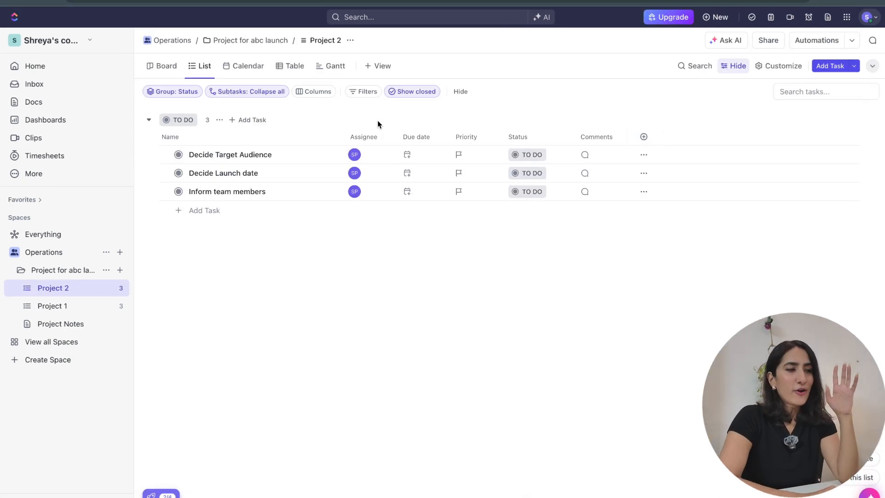
Step: Add a Labels custom field named Phase to the Project 2 list and start entering its first option
click(643, 138)
scroll(767, 203, down, 2)
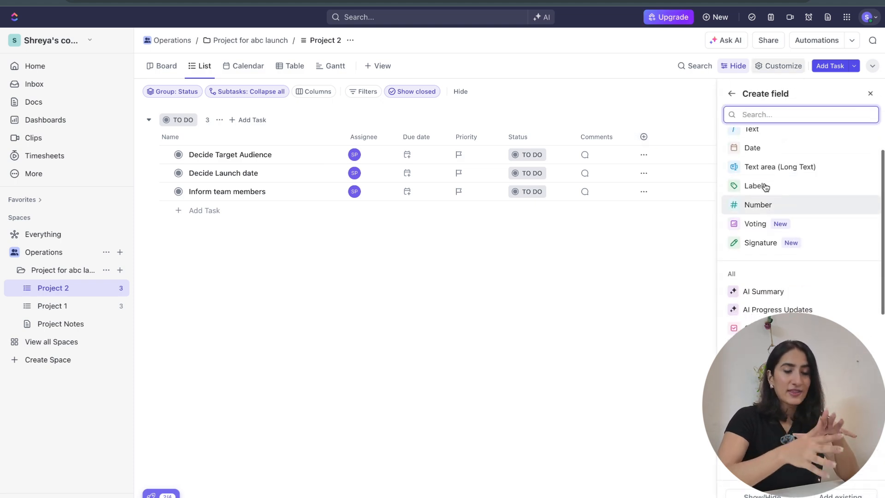
click(764, 185)
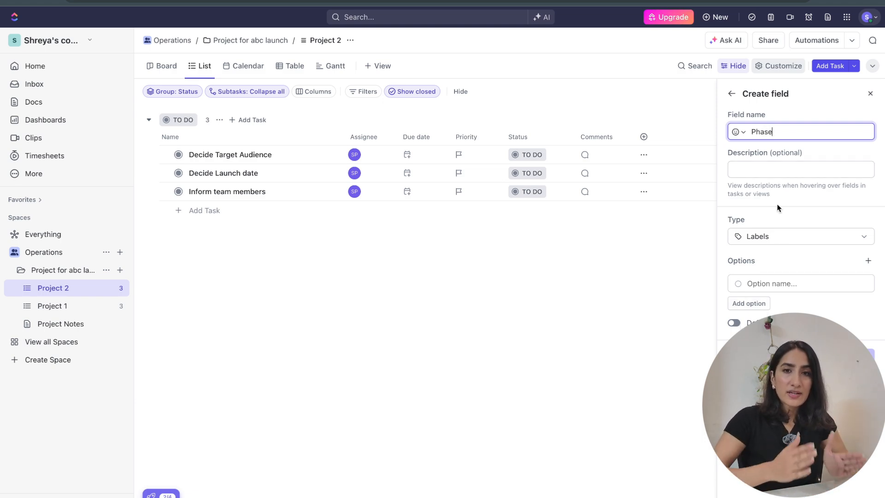
click(777, 242)
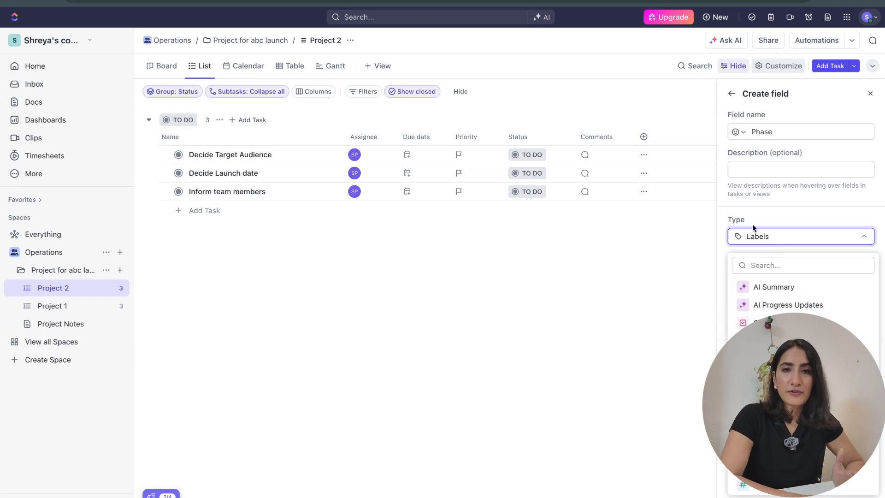
click(753, 235)
click(764, 282)
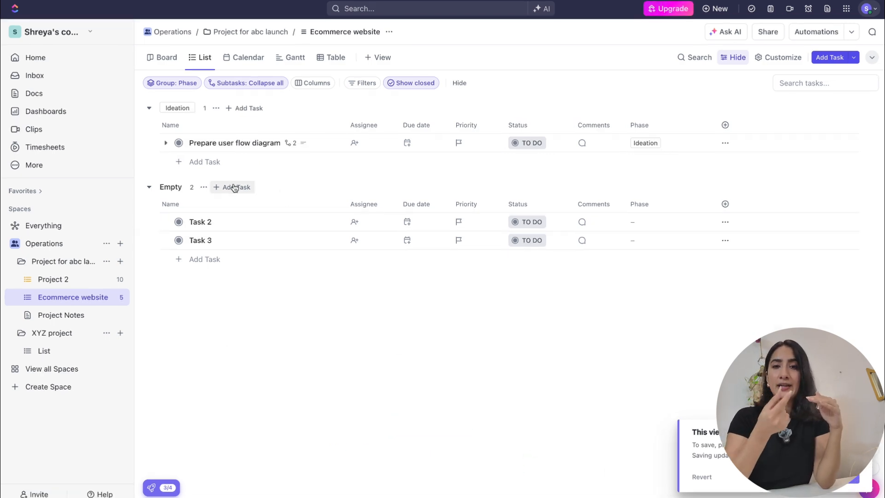
Step: Rename Task 2 in the Ecommerce website list to "Assign devs" and set its Phase to Dev
click(203, 225)
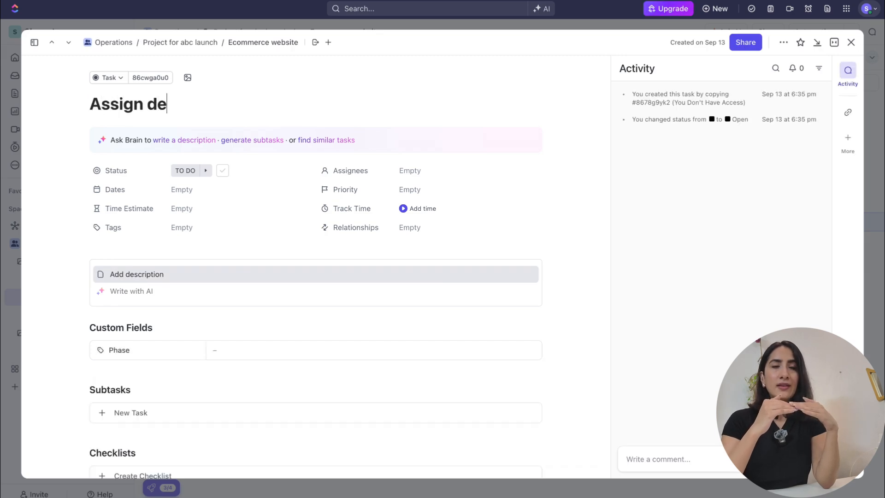
text(vs)
click(136, 274)
scroll(233, 318, down, 3)
click(232, 318)
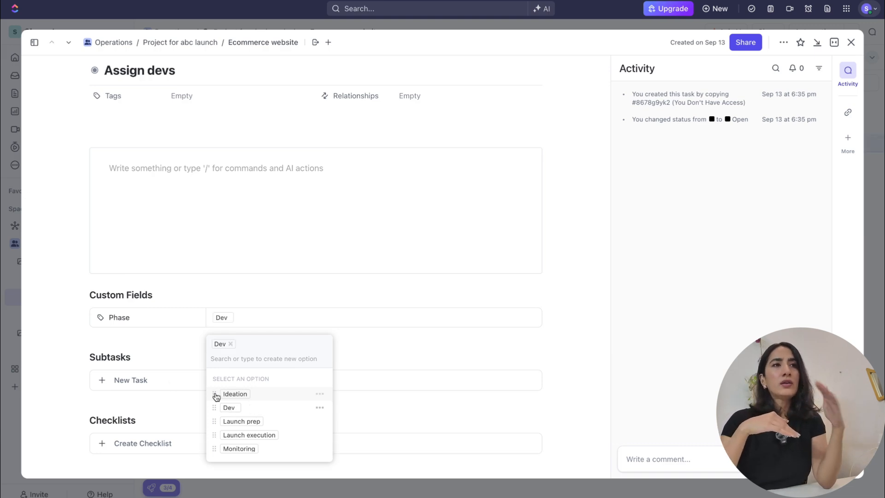
click(14, 271)
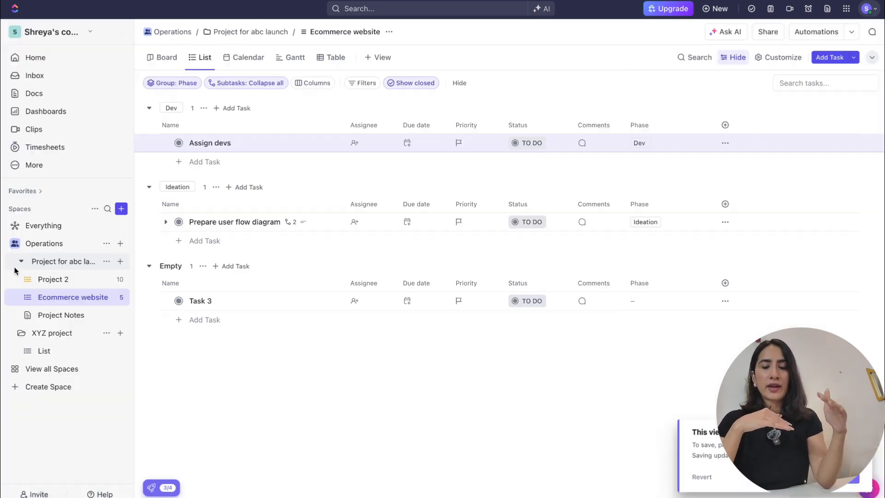